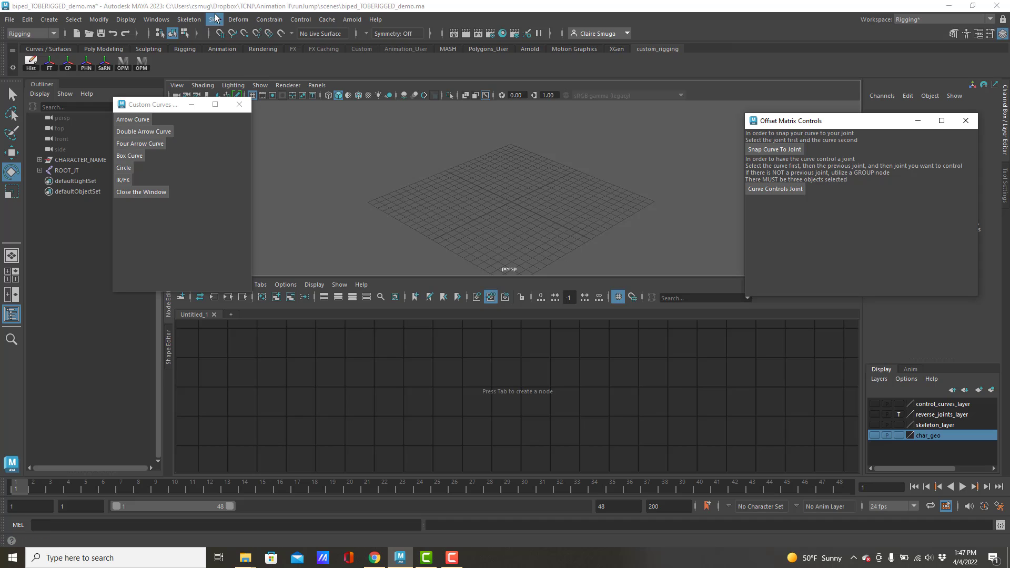
# Step: Create a chain of six joints looping around the grid in the perspective view
pyautogui.click(196, 21)
pyautogui.click(210, 48)
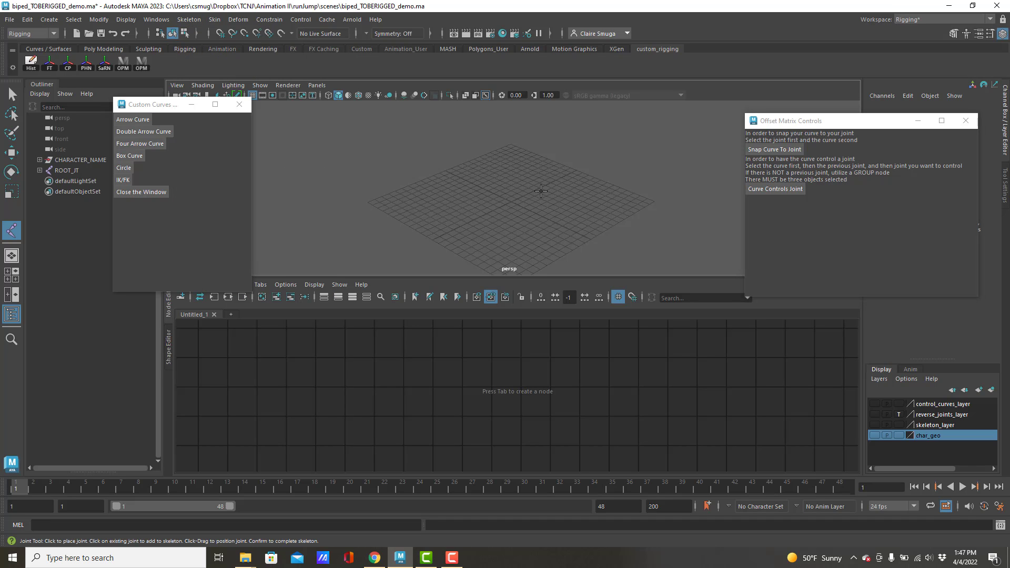
pyautogui.click(484, 173)
pyautogui.click(556, 187)
pyautogui.click(580, 225)
pyautogui.click(492, 252)
pyautogui.click(439, 219)
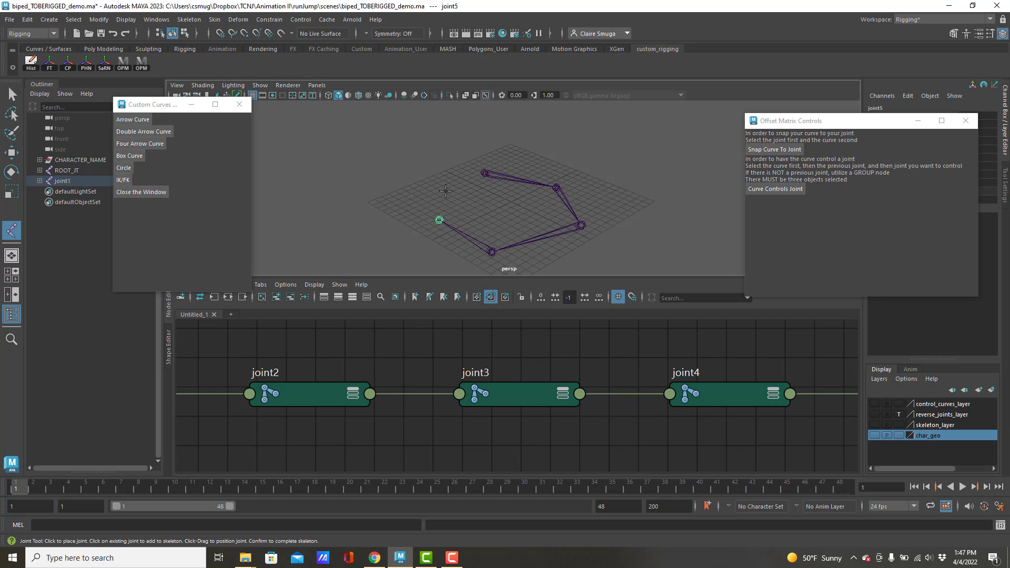
pyautogui.press('e')
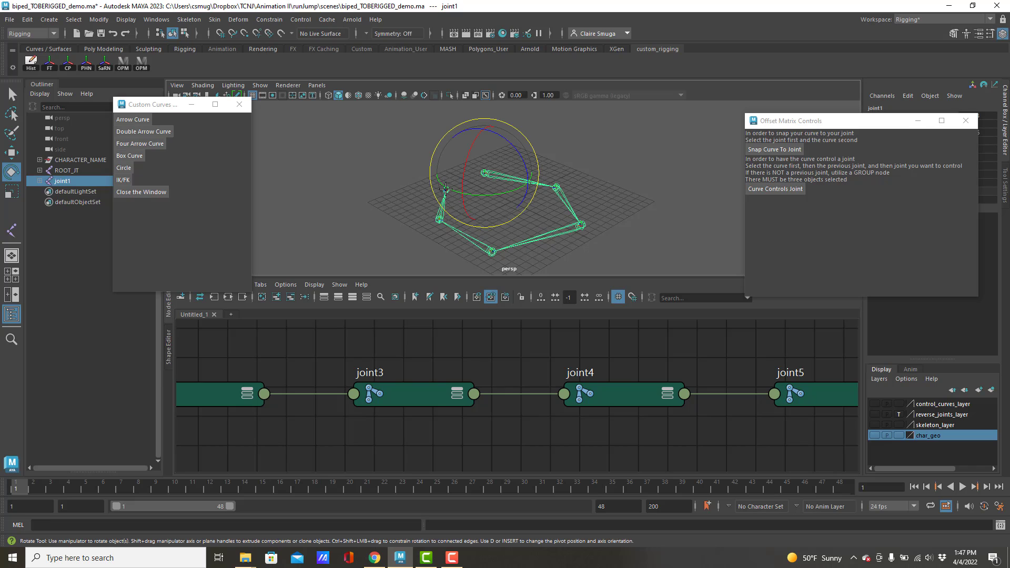
# Step: Create one box control curve and four circle control curves, look through the new curves, and clear the selection
pyautogui.click(128, 157)
pyautogui.click(126, 168)
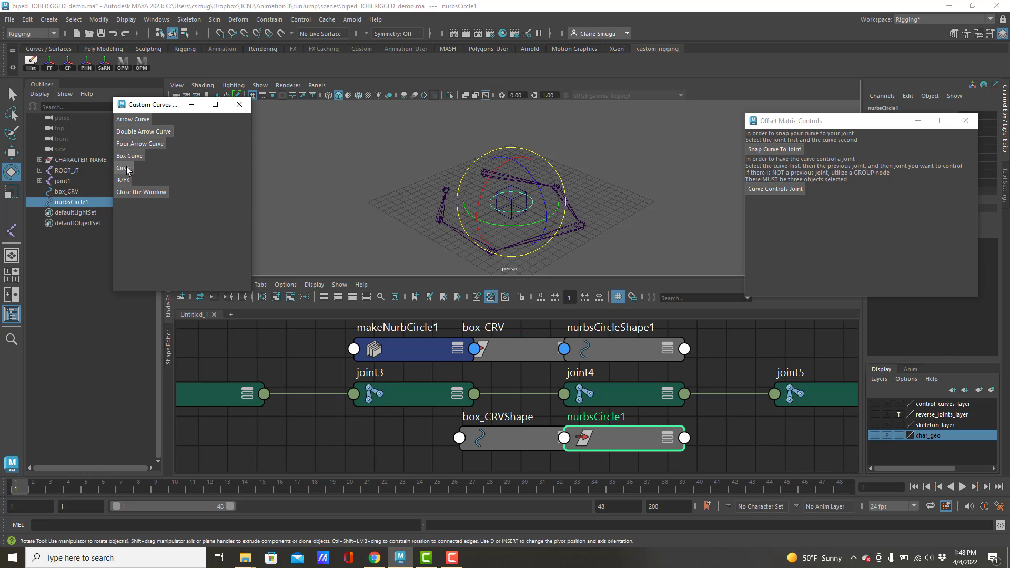
pyautogui.click(126, 169)
pyautogui.click(126, 169)
pyautogui.click(127, 169)
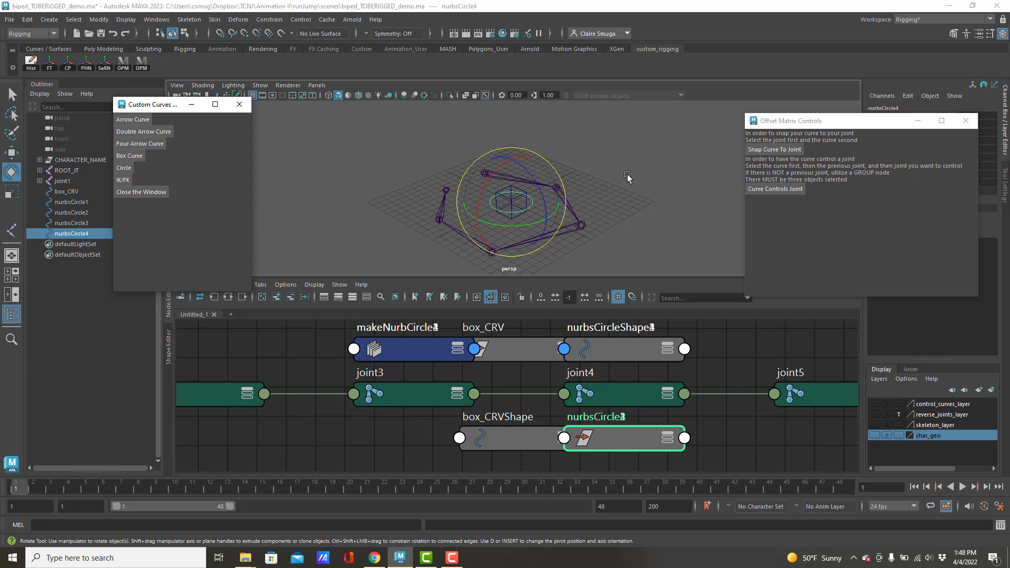
pyautogui.click(74, 192)
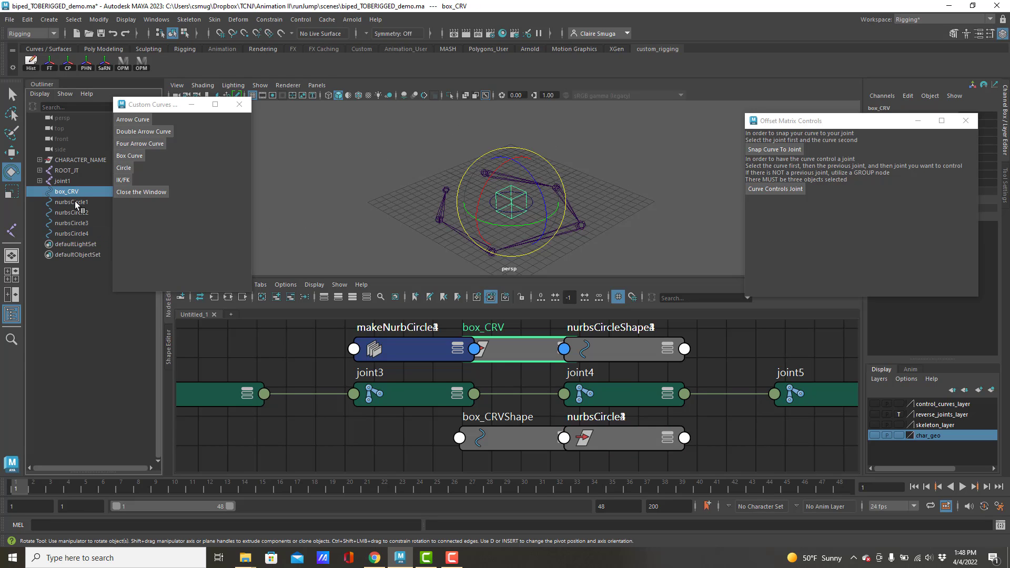
pyautogui.click(75, 203)
pyautogui.click(75, 214)
pyautogui.click(76, 224)
pyautogui.click(76, 233)
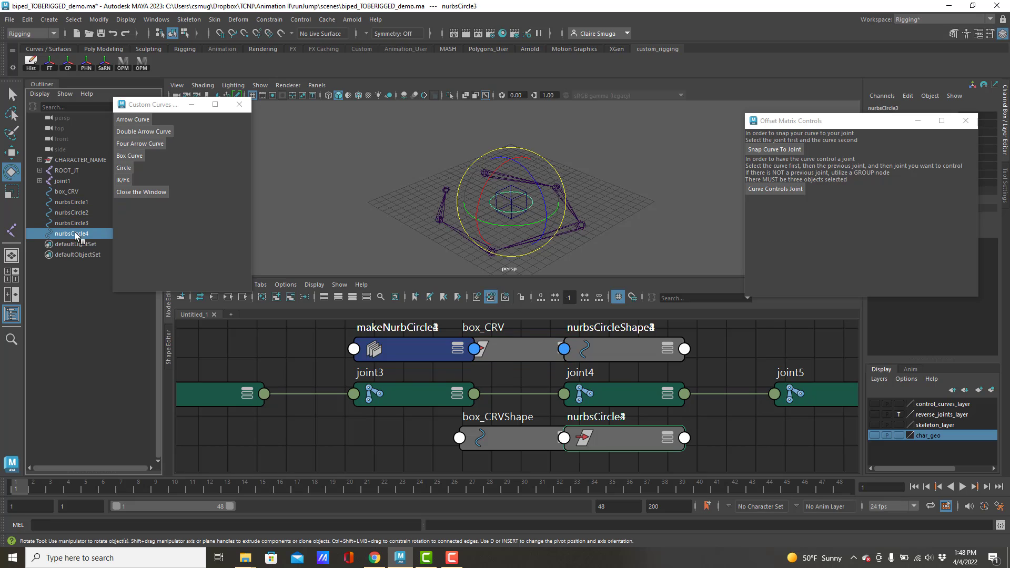
pyautogui.click(635, 192)
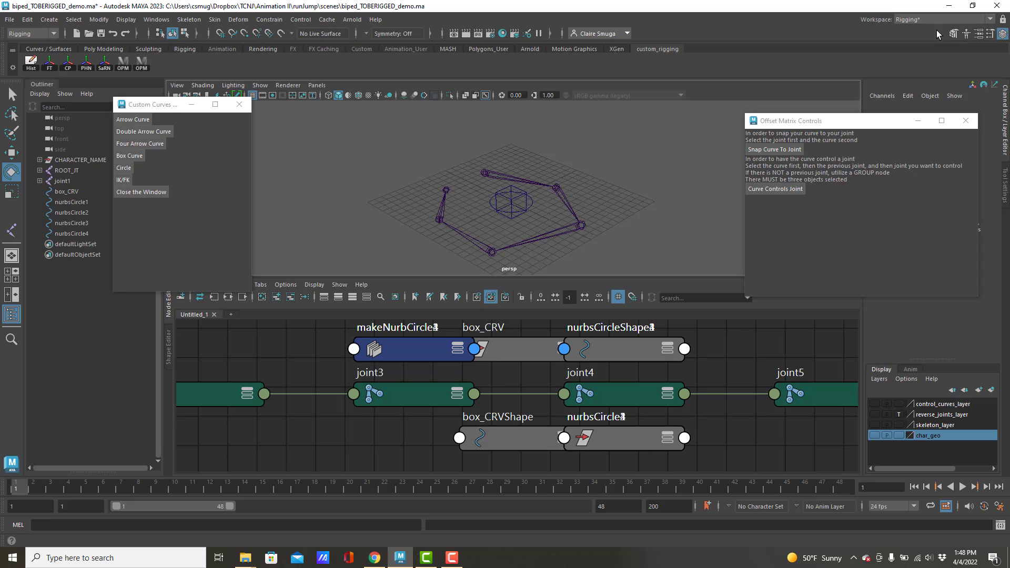
# Step: Reposition the custom curves and offset matrix windows clear of the Outliner entries and joint chain, and clear the Node Editor graph
pyautogui.moveTo(835, 123); pyautogui.dragTo(728, 74)
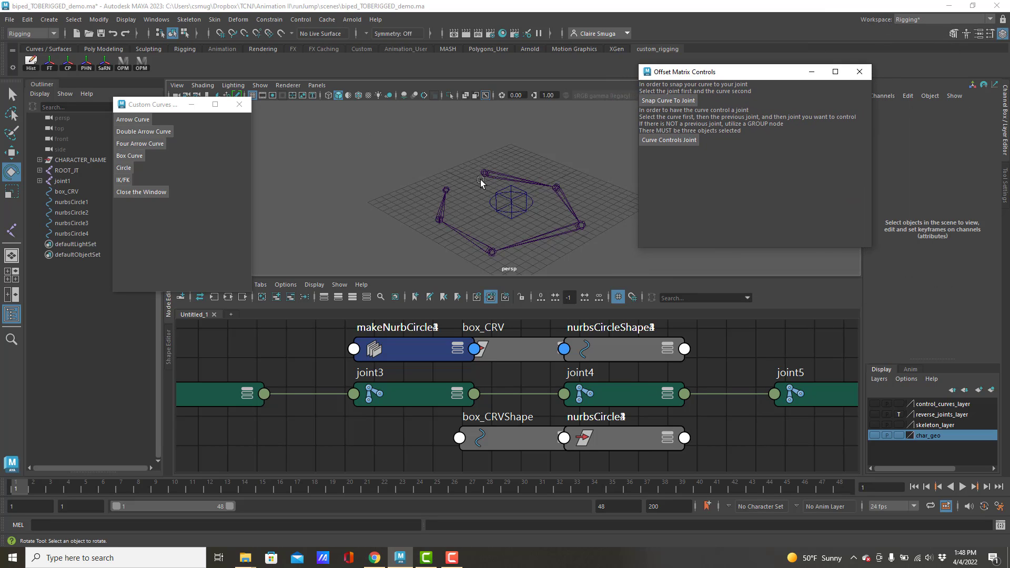
pyautogui.moveTo(150, 106); pyautogui.dragTo(166, 65)
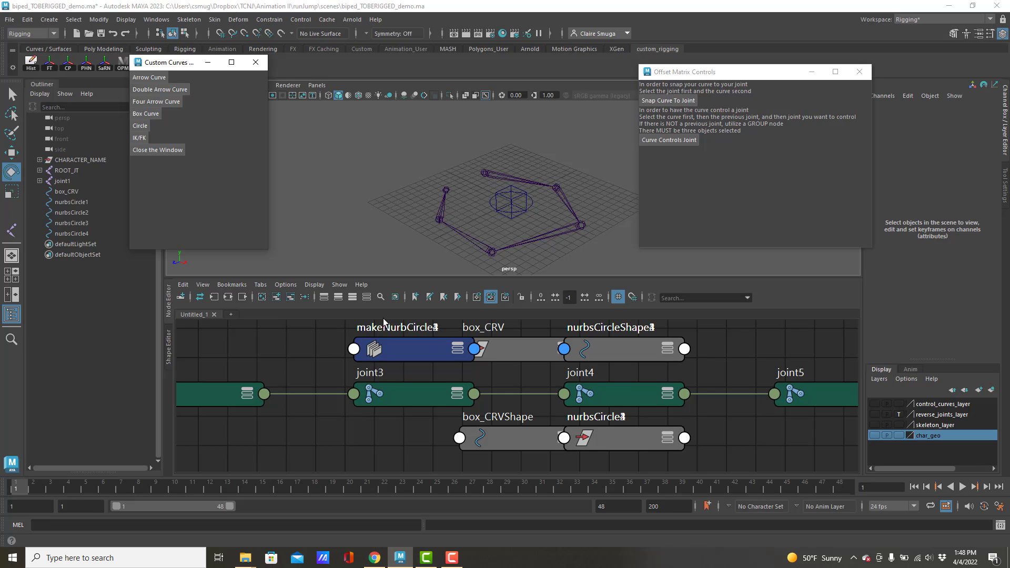
pyautogui.click(262, 297)
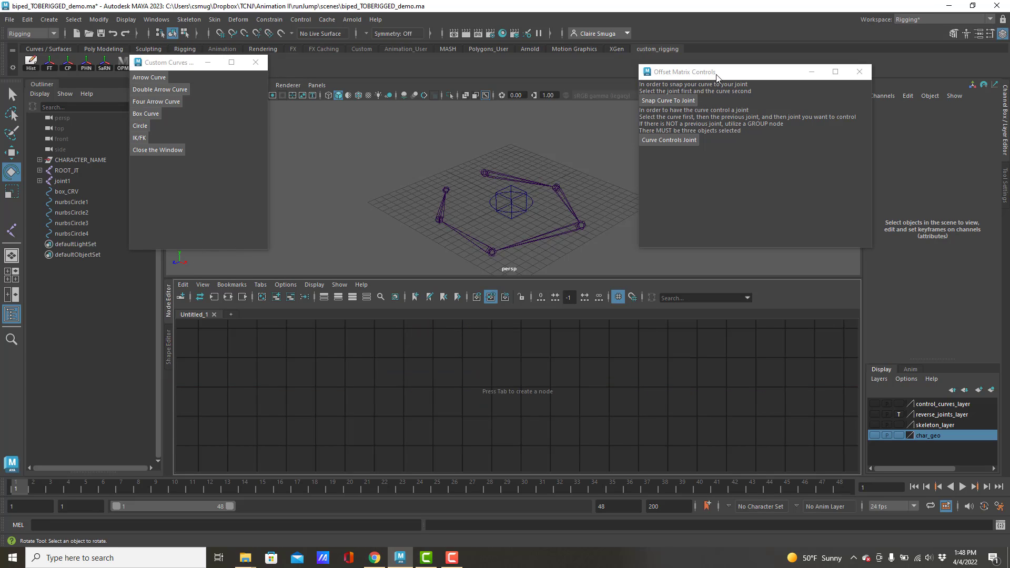
pyautogui.moveTo(717, 73); pyautogui.dragTo(705, 90)
pyautogui.moveTo(156, 64); pyautogui.dragTo(194, 84)
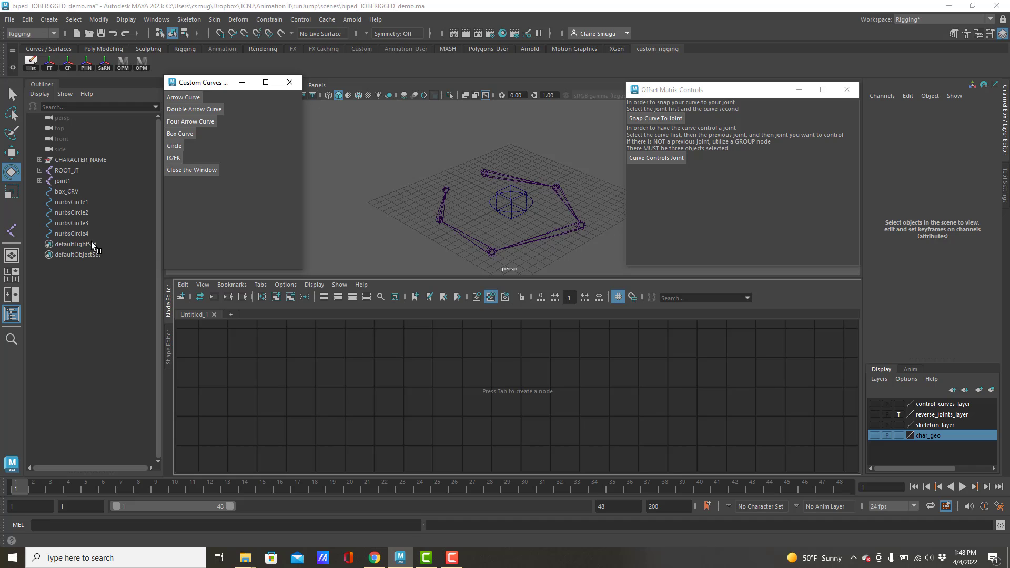
# Step: Parent nurbsCircle4 under box_CRV in the Outliner
pyautogui.click(79, 234)
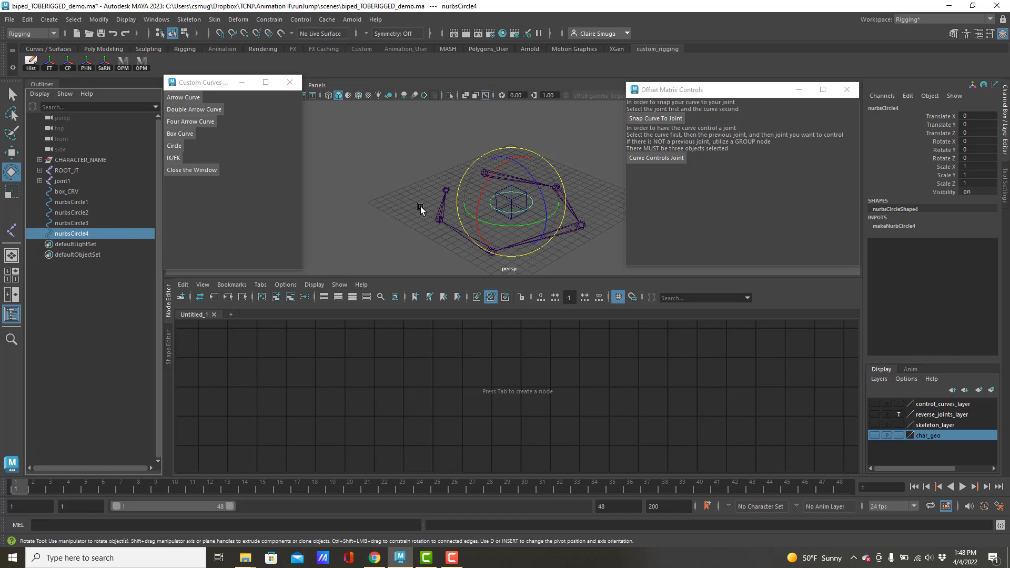
pyautogui.press('f')
pyautogui.moveTo(65, 233); pyautogui.dragTo(77, 194, button='middle')
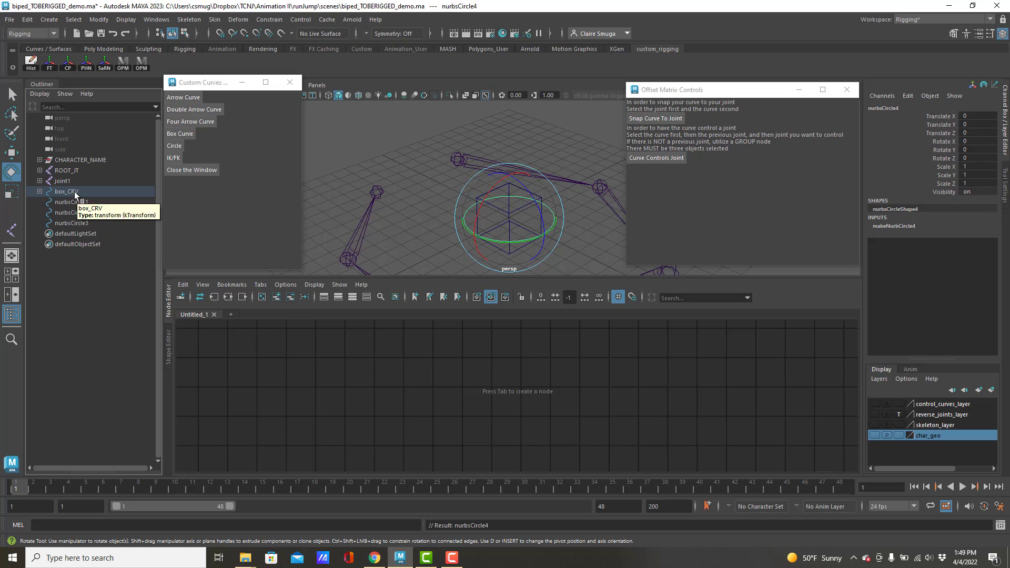
# Step: Translate box_CRV to about -5.04 in X together with its child nurbsCircle4, and offset the circle along X on its own
pyautogui.click(74, 191)
pyautogui.press('w')
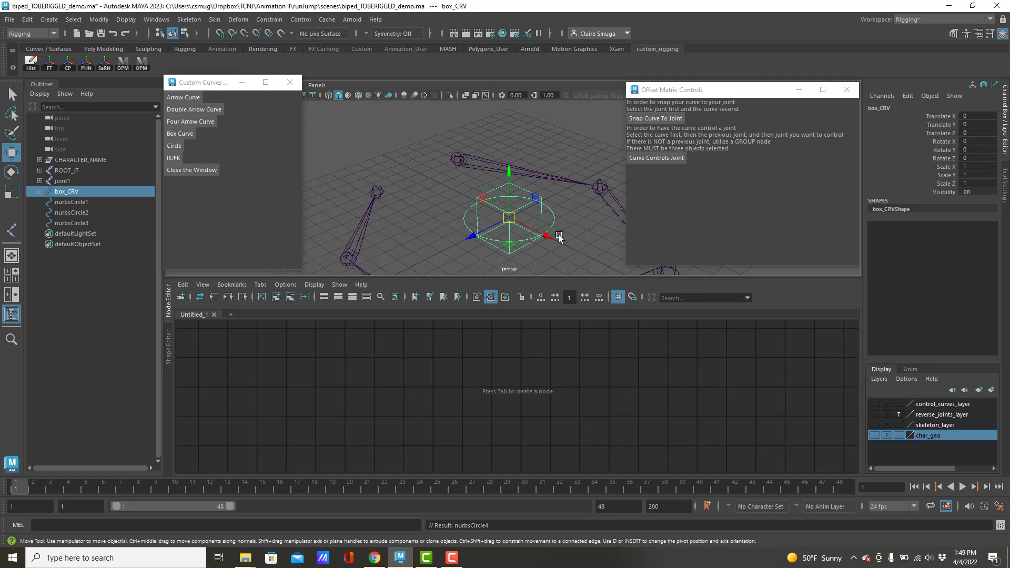
pyautogui.moveTo(547, 224); pyautogui.dragTo(415, 141)
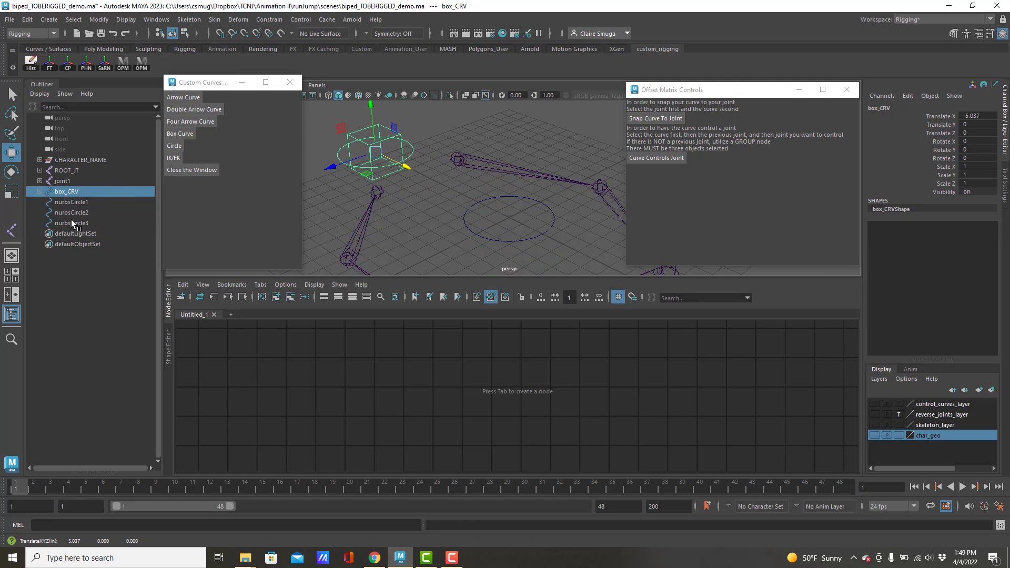
pyautogui.click(40, 191)
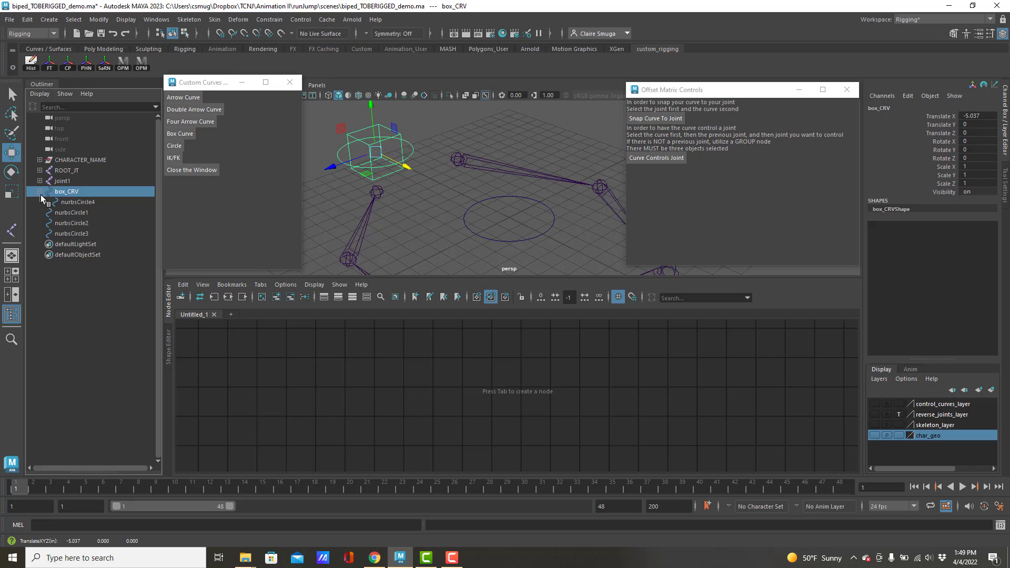
pyautogui.click(86, 203)
pyautogui.moveTo(412, 175); pyautogui.dragTo(464, 207)
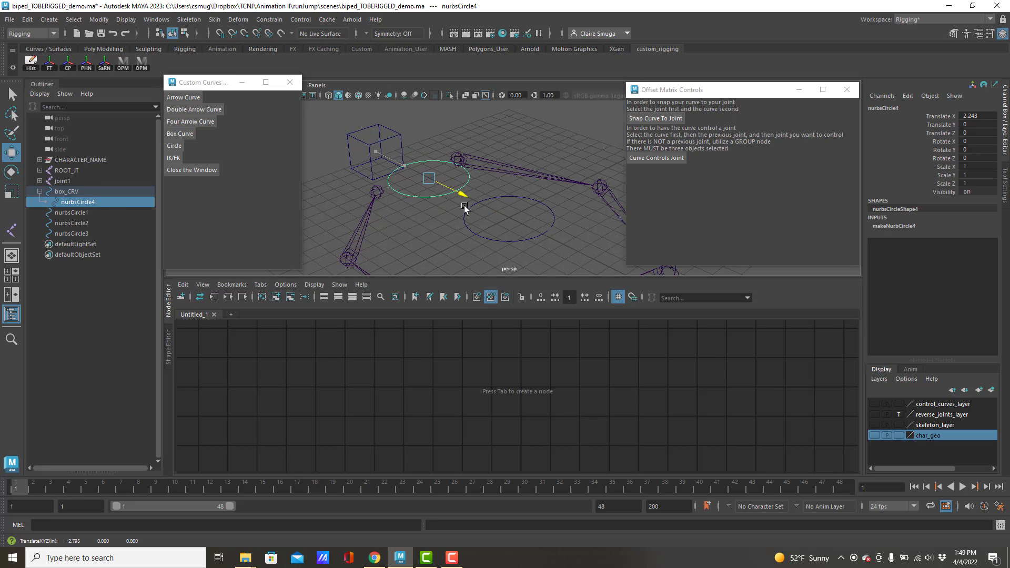
pyautogui.click(362, 141)
pyautogui.moveTo(397, 162)
pyautogui.mouseDown()
pyautogui.moveTo(362, 142)
pyautogui.moveTo(405, 160)
pyautogui.mouseUp()
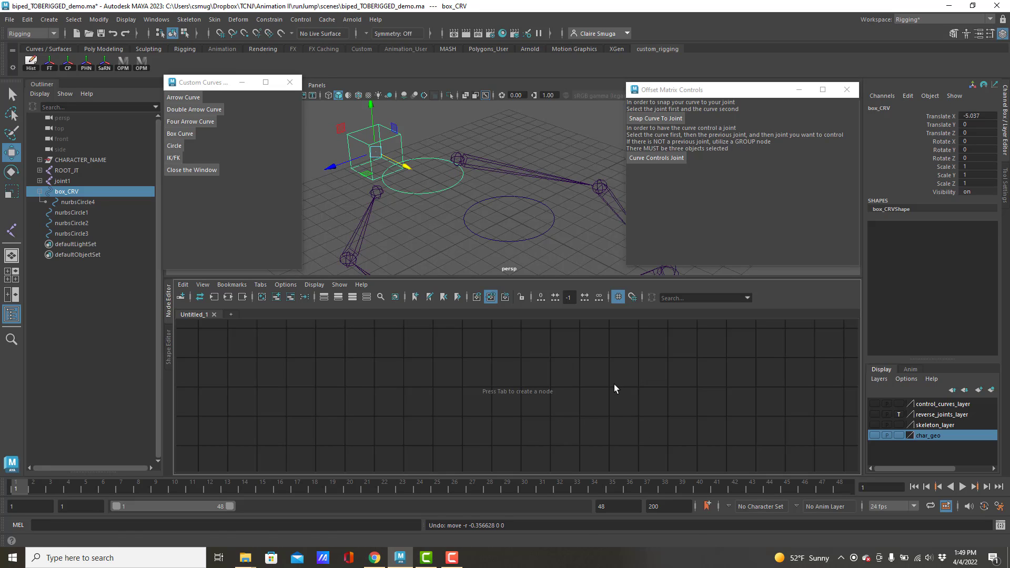
# Step: Undo the moves made to box_CRV and nurbsCircle4
pyautogui.hotkey('ctrl', 'z')
pyautogui.hotkey('ctrl', 'z')
pyautogui.hotkey('ctrl', 'z')
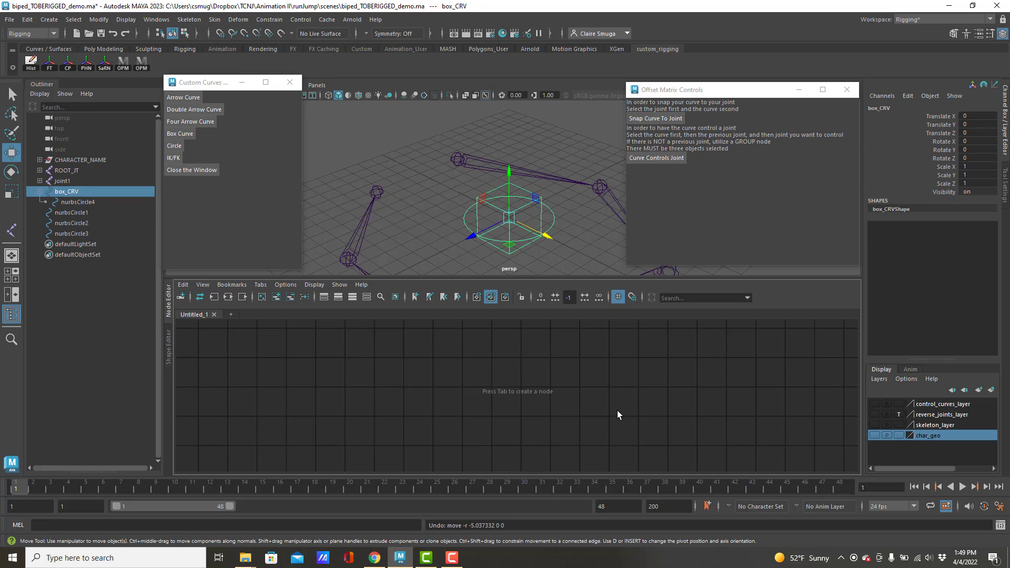
# Step: Add box_CRV and nurbsCircle4 to the Node Editor graph and clear the selection
pyautogui.keyDown('ctrl'); pyautogui.click(92, 203); pyautogui.keyUp('ctrl')
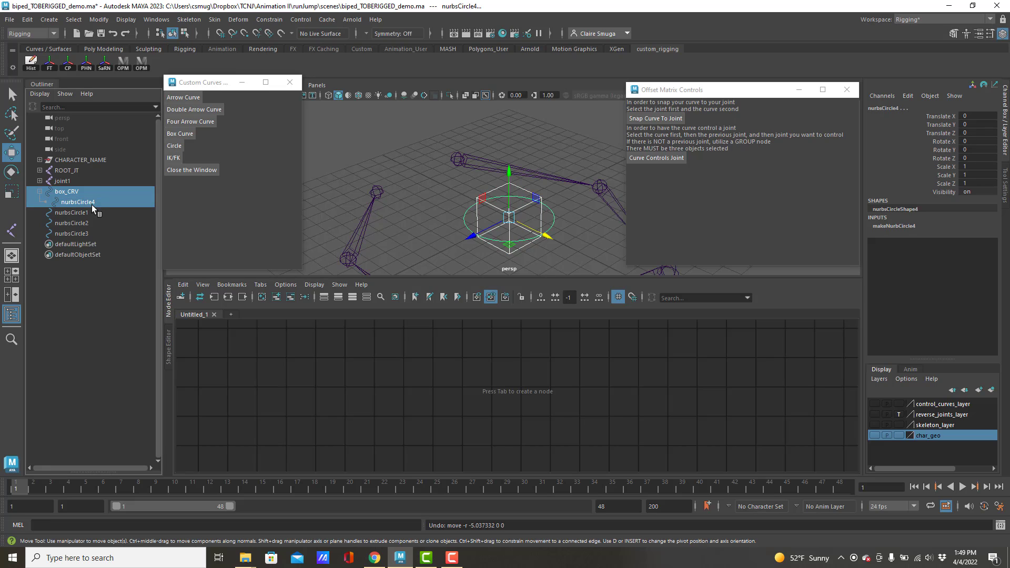
pyautogui.click(276, 297)
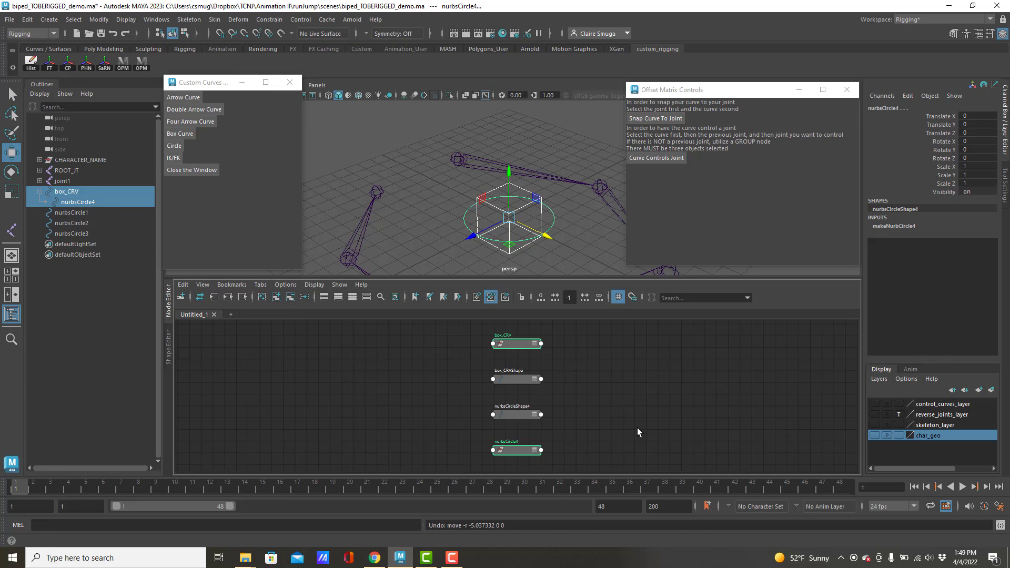
pyautogui.click(588, 364)
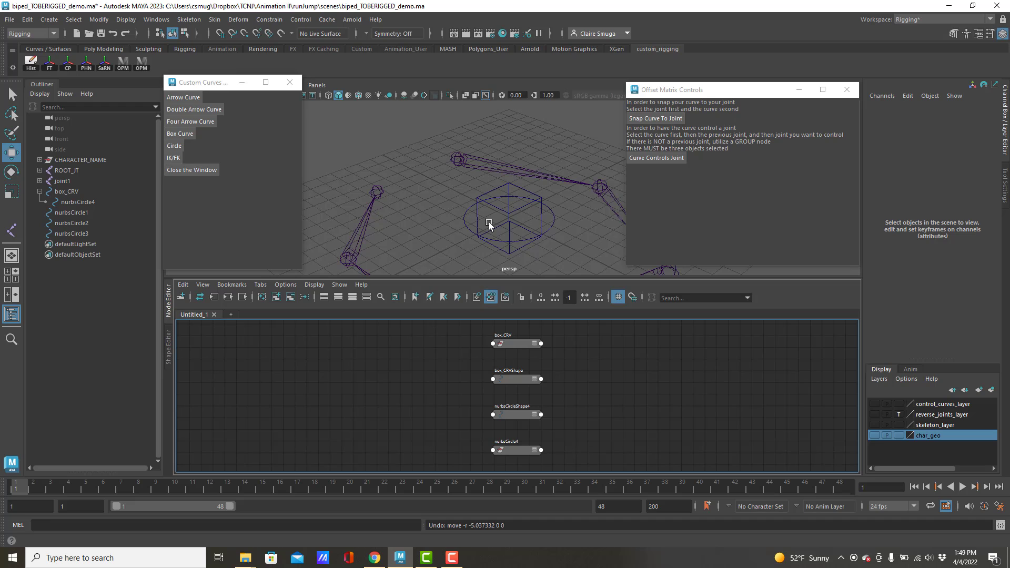
# Step: Create a four-arrow control curve and parent it under box_CRV
pyautogui.keyDown('alt'); pyautogui.moveTo(534, 241); pyautogui.dragTo(491, 178); pyautogui.keyUp('alt')
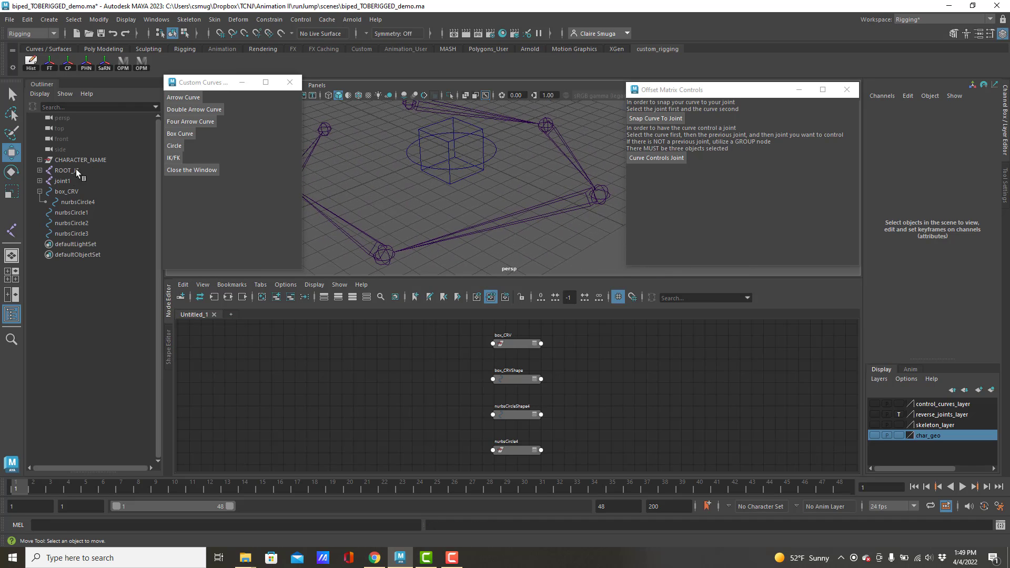
pyautogui.click(182, 122)
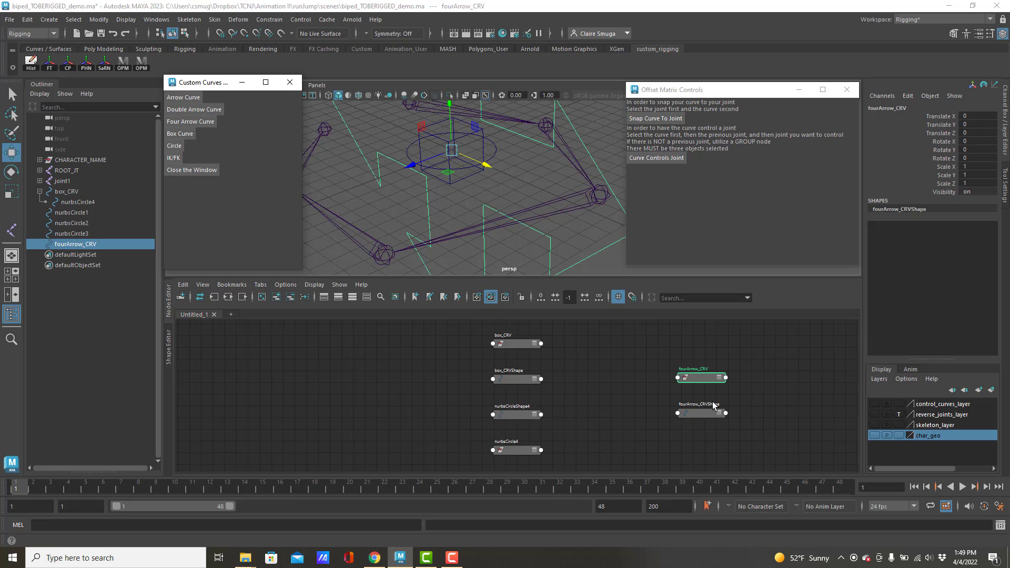
pyautogui.click(60, 247)
pyautogui.moveTo(56, 246); pyautogui.dragTo(71, 198)
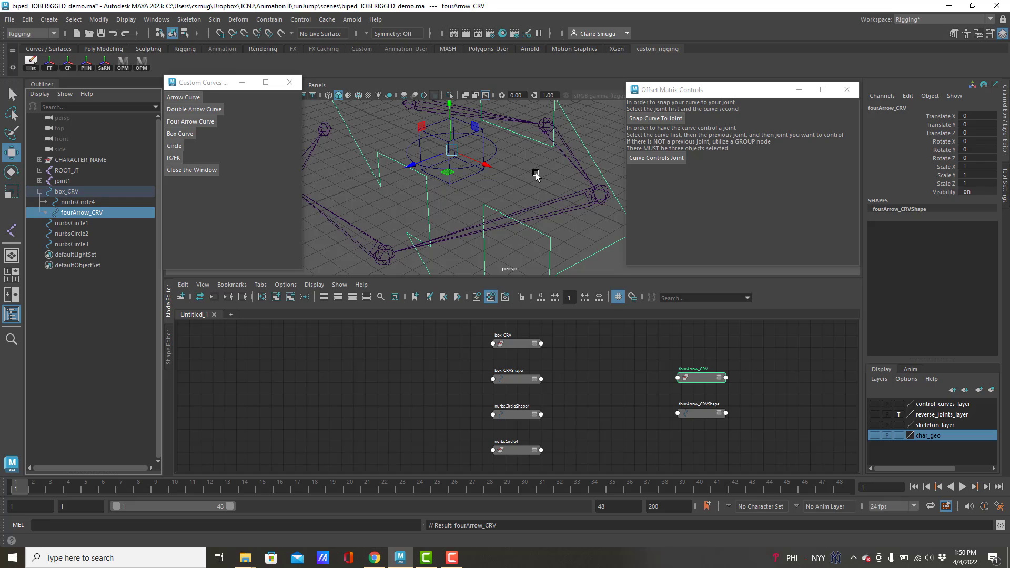
# Step: Undo the four-arrow curve and the parenting of nurbsCircle4 under box_CRV
pyautogui.hotkey('ctrl', 'z')
pyautogui.hotkey('ctrl', 'z')
pyautogui.hotkey('ctrl', 'z')
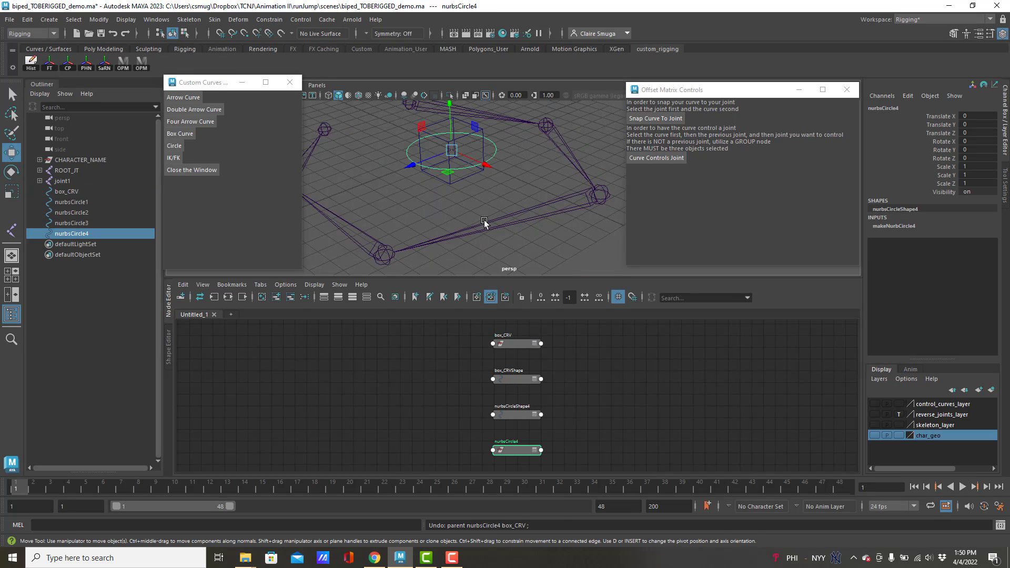
# Step: Transform box_CRV to about -3.14 in Translate X, rotation about -28.6, -16.4, 8.8, and uniform scale about 1.92
pyautogui.keyDown('alt'); pyautogui.moveTo(465, 184); pyautogui.dragTo(544, 249, button='middle'); pyautogui.keyUp('alt')
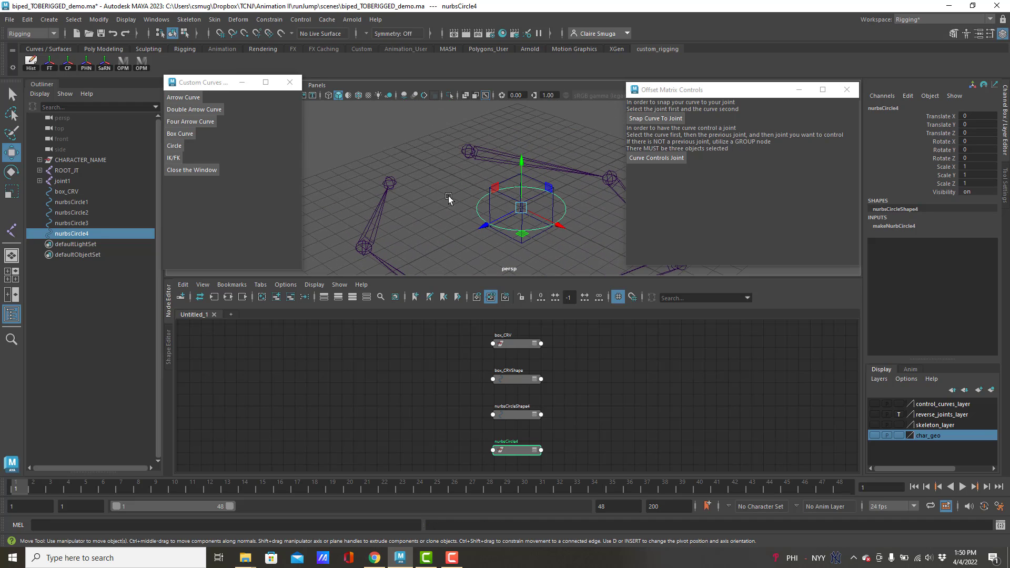
pyautogui.click(514, 175)
pyautogui.moveTo(559, 221); pyautogui.dragTo(468, 177)
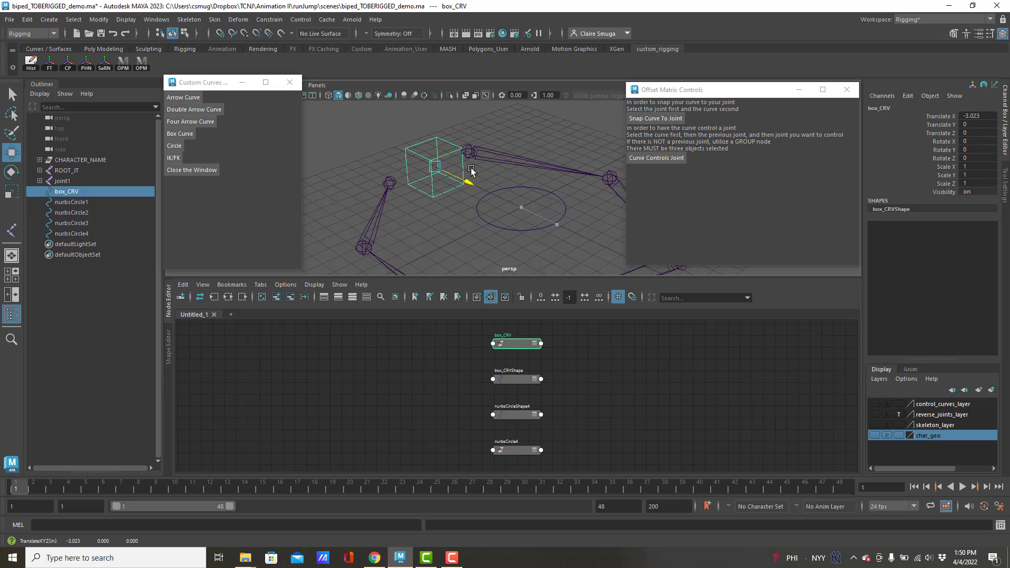
pyautogui.press('e')
pyautogui.moveTo(395, 173); pyautogui.dragTo(402, 137)
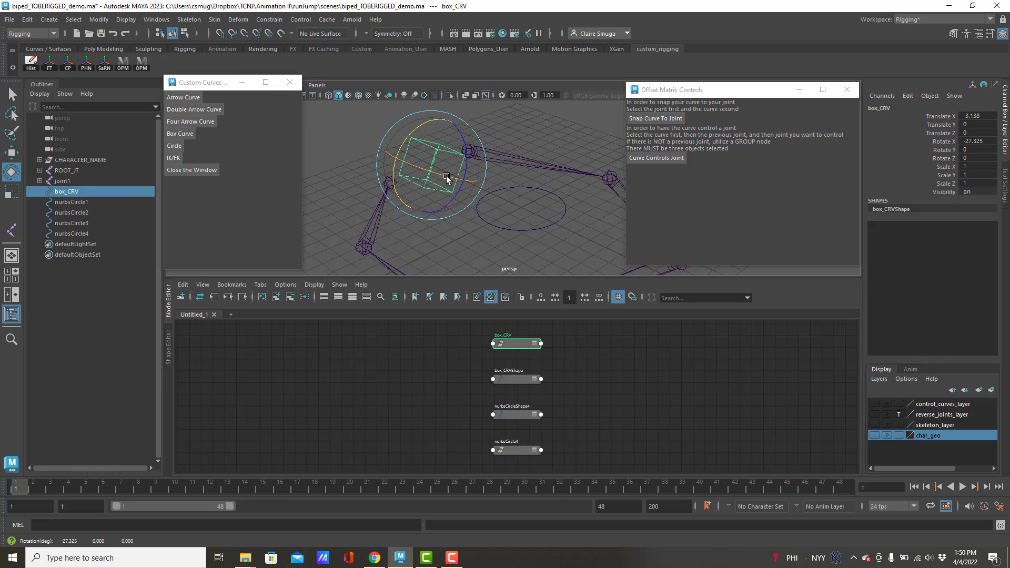
pyautogui.moveTo(444, 175); pyautogui.dragTo(481, 157)
pyautogui.press('r')
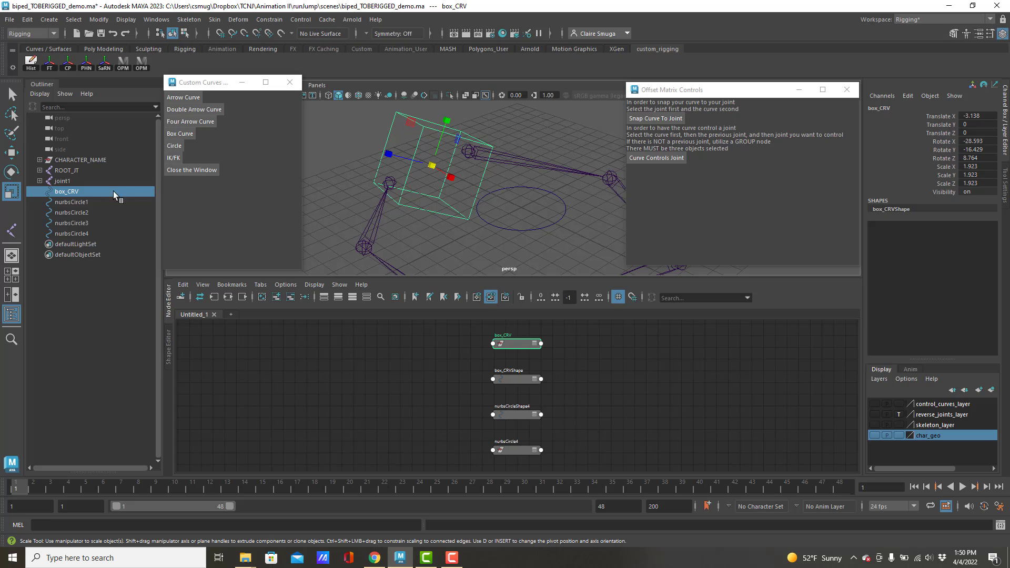
# Step: Parent nurbsCircle1 under box_CRV and compare the channel values of the two curves
pyautogui.click(79, 203)
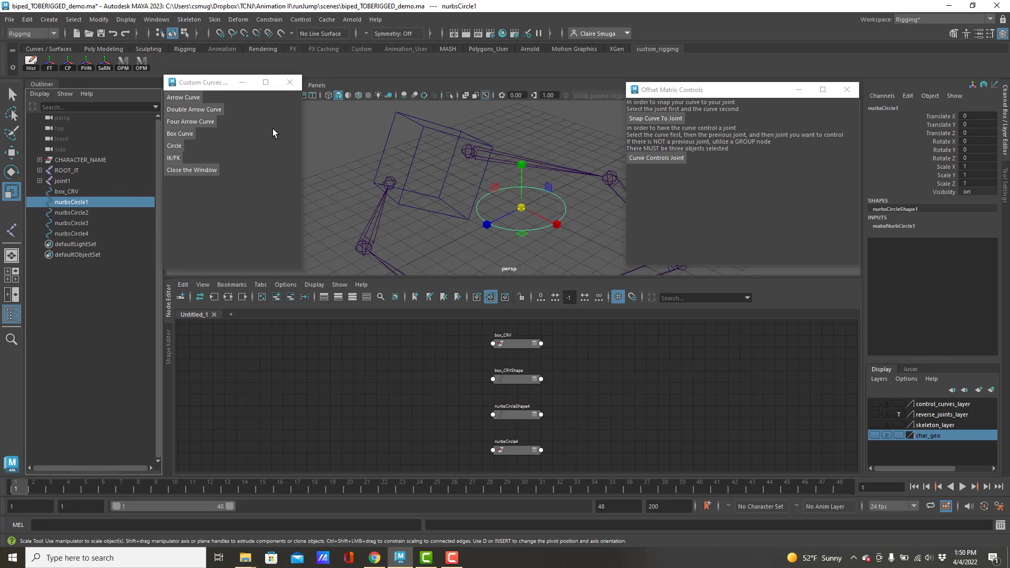
pyautogui.moveTo(62, 205); pyautogui.dragTo(66, 192, button='middle')
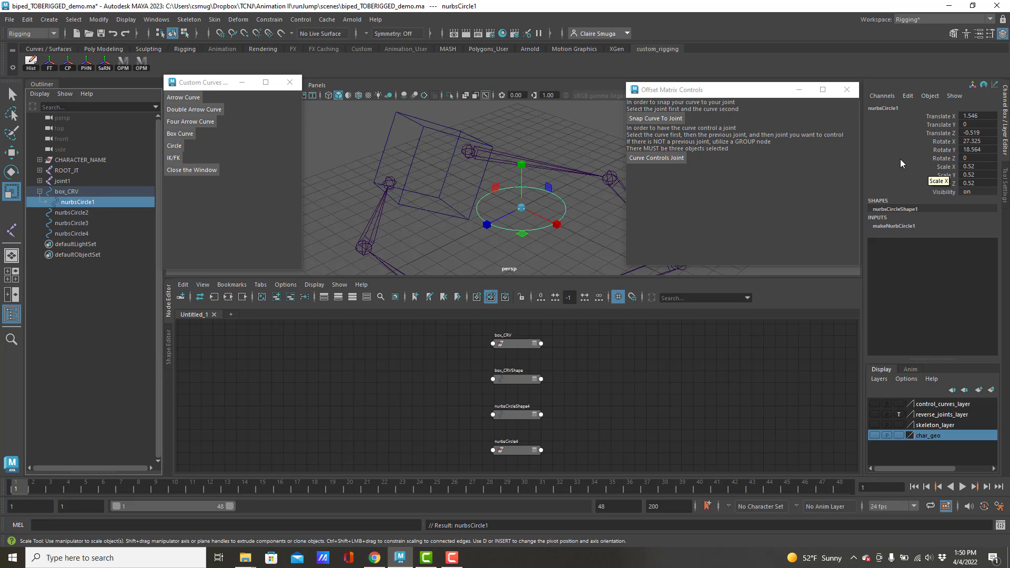
pyautogui.click(424, 132)
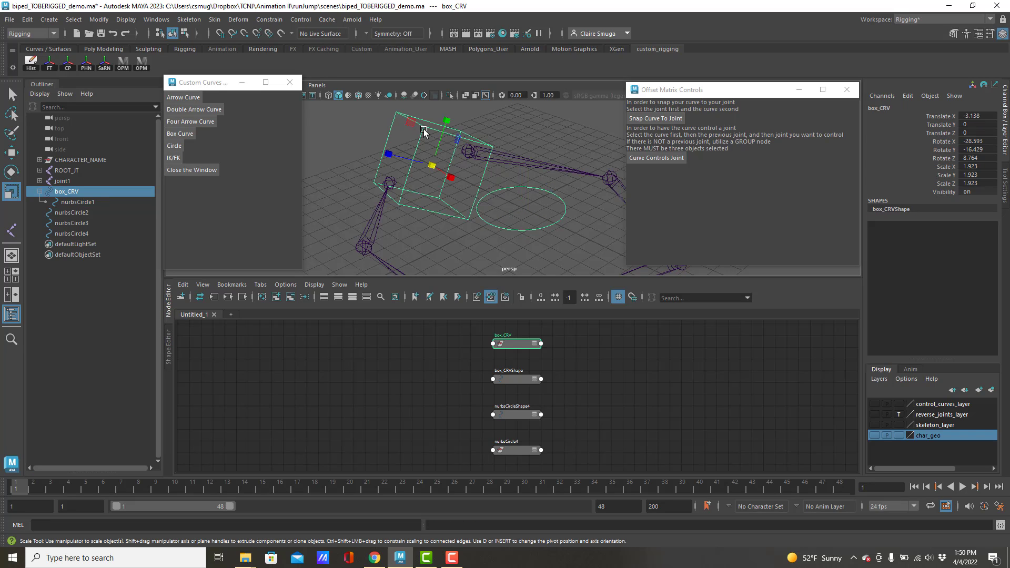
pyautogui.click(541, 187)
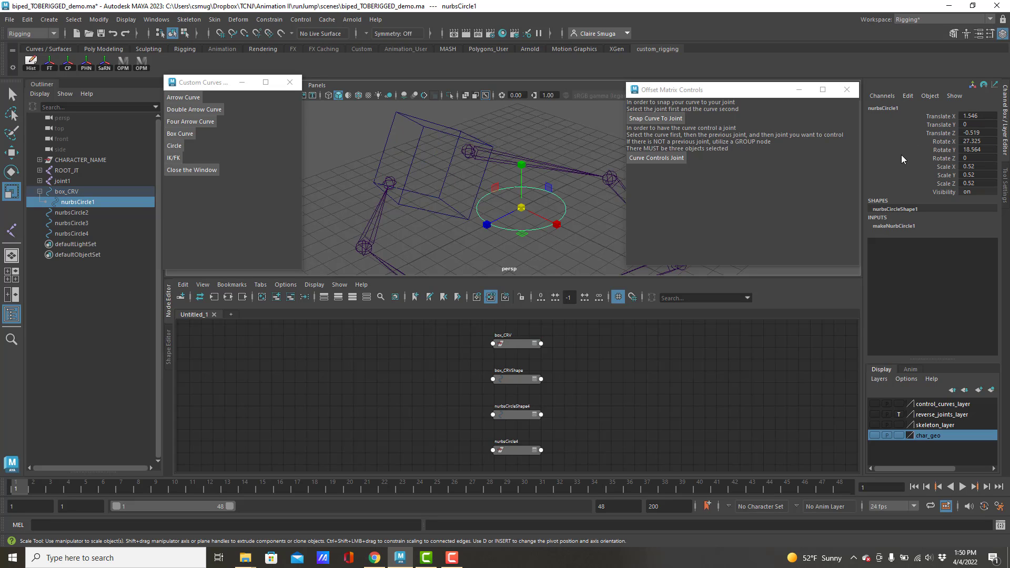
# Step: Transform box_CRV to about -3.3 in Translate X, rotation about -75, -33.7, 49.5, and scale about 3.22, then inspect nurbsCircle1's channel values
pyautogui.click(434, 141)
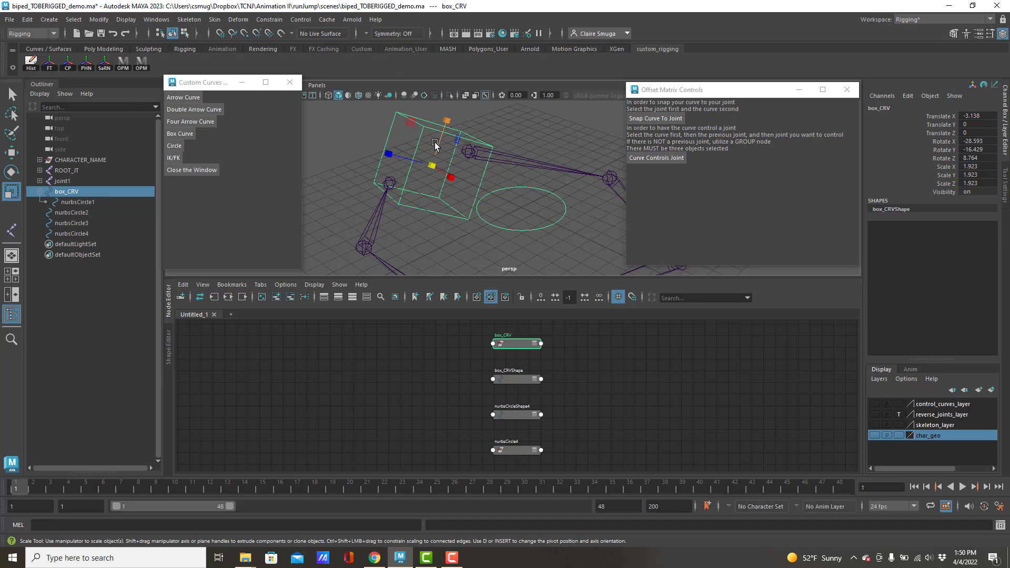
pyautogui.press('w')
pyautogui.keyDown('alt'); pyautogui.moveTo(555, 185); pyautogui.dragTo(467, 181, button='right'); pyautogui.keyUp('alt')
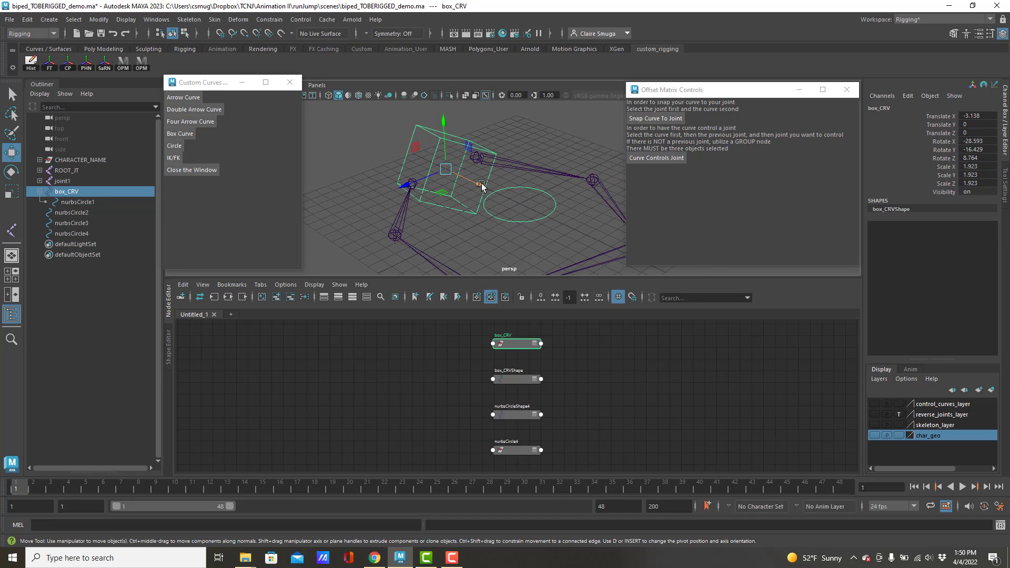
pyautogui.moveTo(481, 186)
pyautogui.mouseDown()
pyautogui.moveTo(386, 142)
pyautogui.moveTo(484, 188)
pyautogui.moveTo(463, 167)
pyautogui.moveTo(479, 185)
pyautogui.mouseUp()
pyautogui.press('e')
pyautogui.moveTo(408, 152); pyautogui.dragTo(593, 180)
pyautogui.press('r')
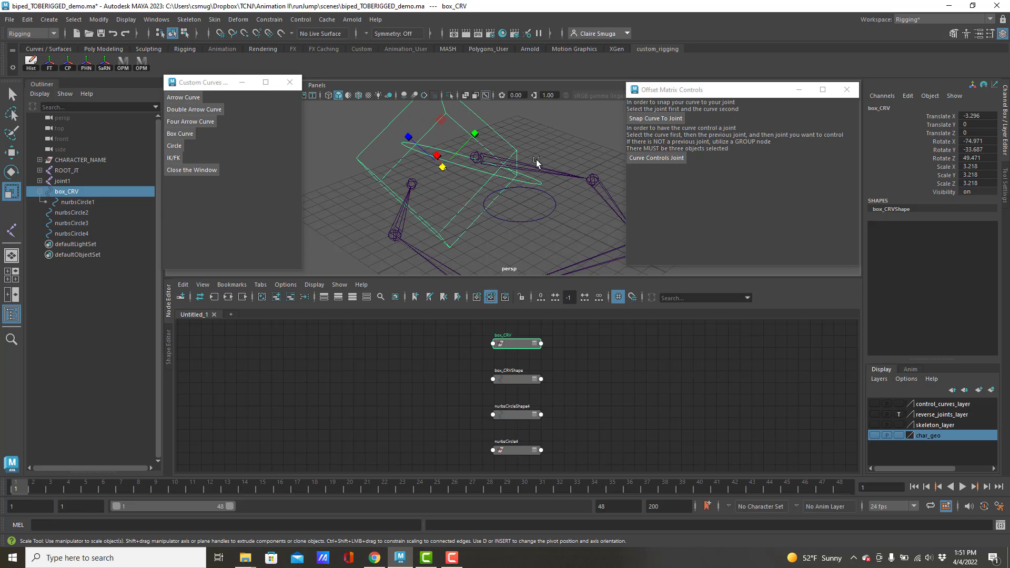
pyautogui.click(538, 181)
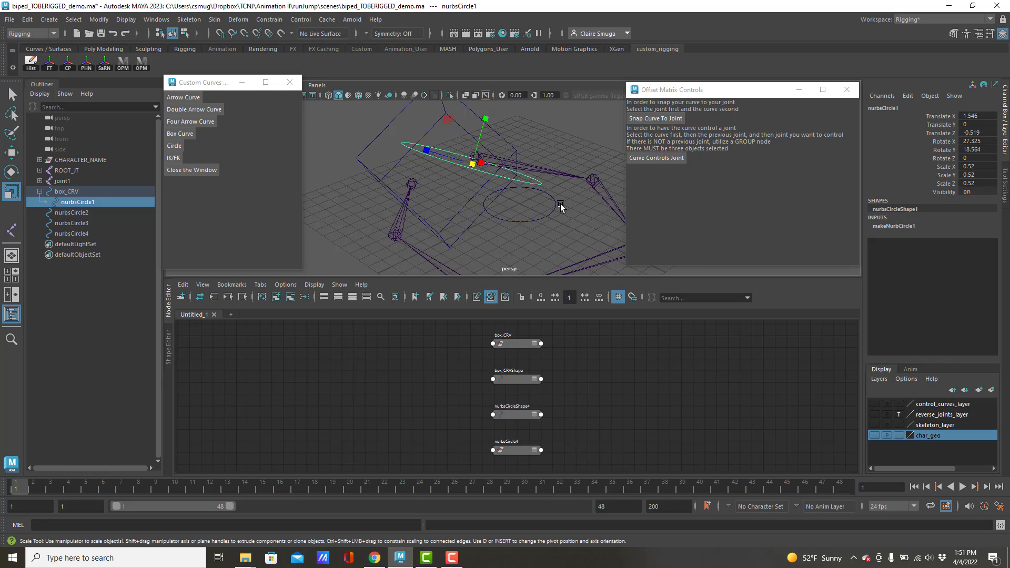
# Step: Undo the latest box_CRV transforms and the parenting of nurbsCircle1 under box_CRV
pyautogui.hotkey('ctrl', 'z')
pyautogui.hotkey('ctrl', 'z')
pyautogui.hotkey('ctrl', 'z')
pyautogui.hotkey('ctrl', 'z')
pyautogui.hotkey('ctrl', 'z')
pyautogui.hotkey('ctrl', 'z')
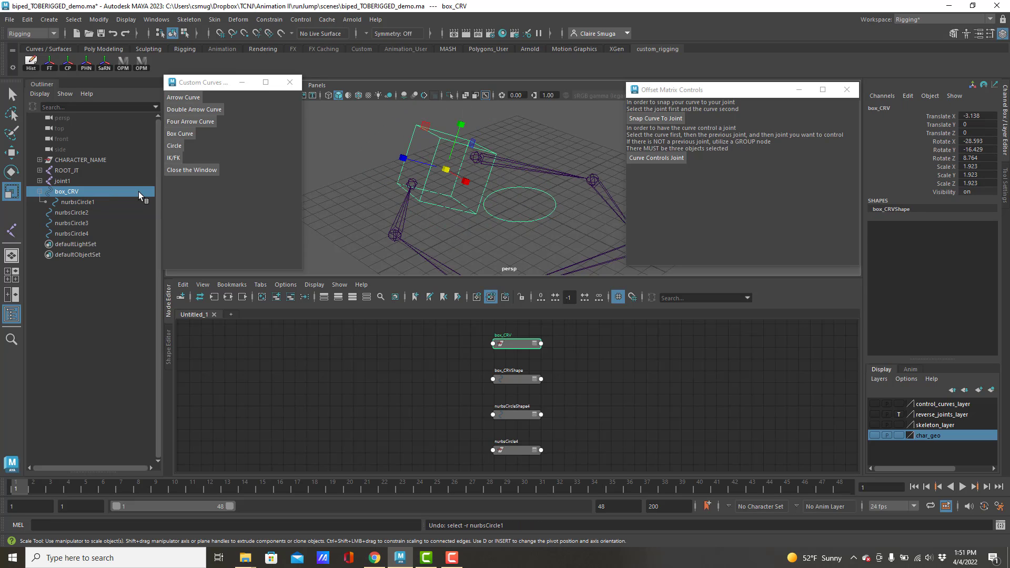
pyautogui.hotkey('ctrl', 'z')
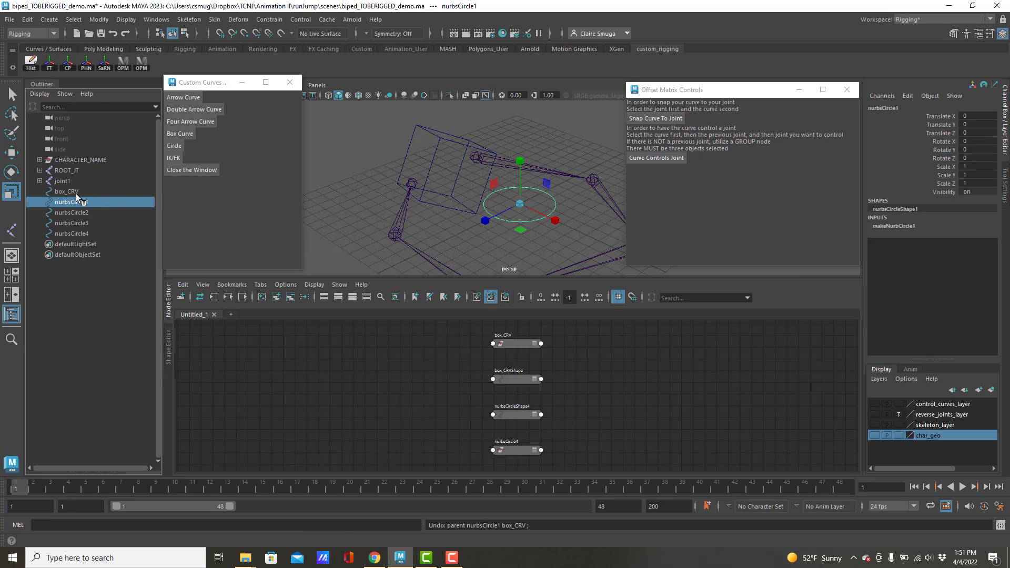
# Step: Create an empty group at the origin and parent it under box_CRV
pyautogui.click(458, 237)
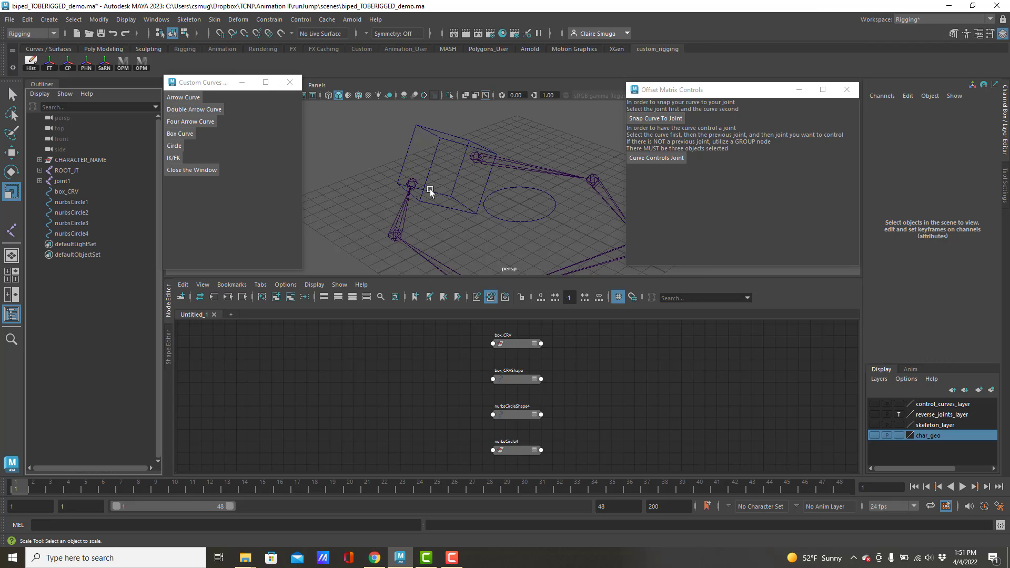
pyautogui.hotkey('ctrl', 'g')
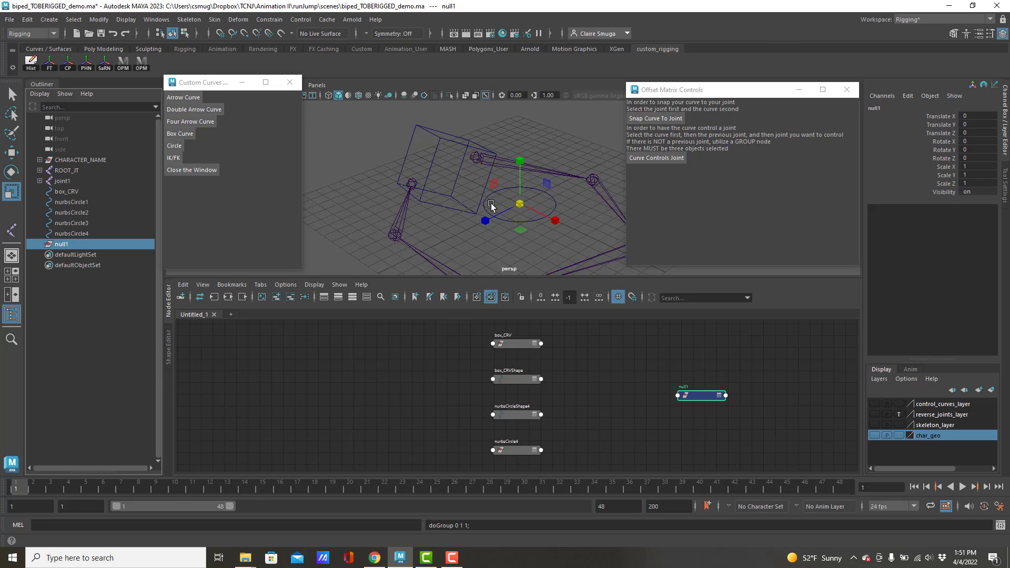
pyautogui.click(74, 191)
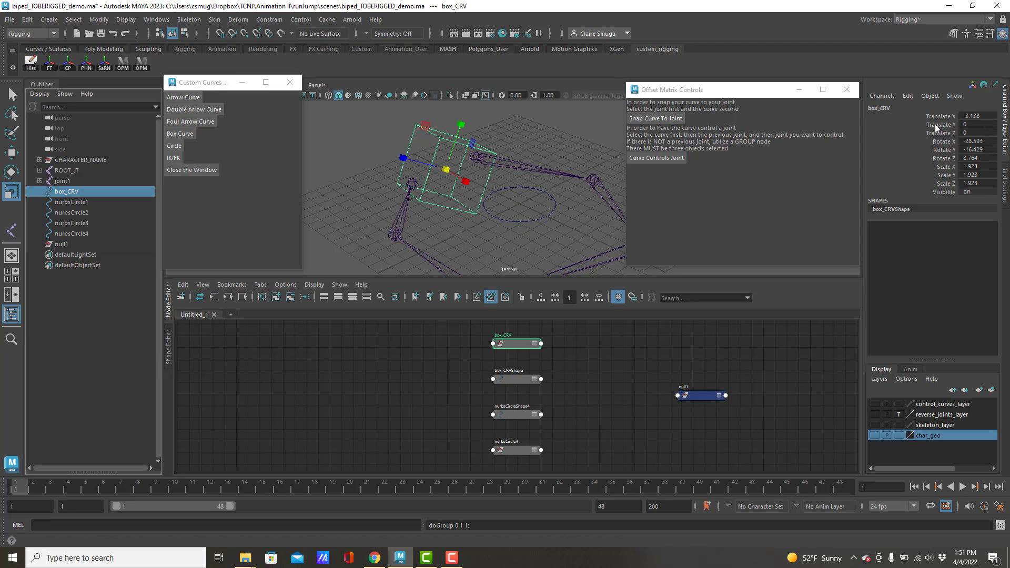
pyautogui.click(61, 245)
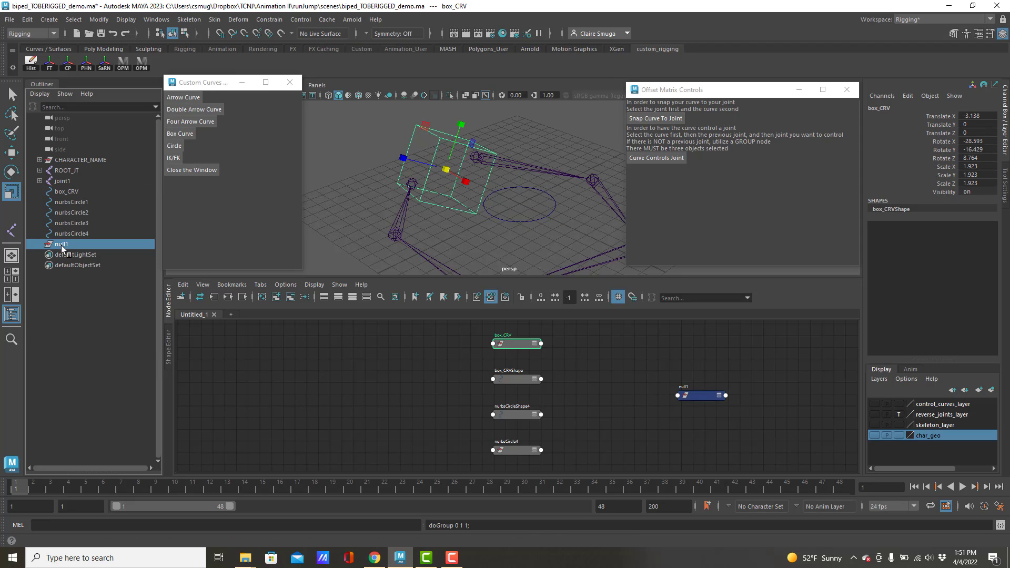
pyautogui.moveTo(59, 245); pyautogui.dragTo(82, 194, button='middle')
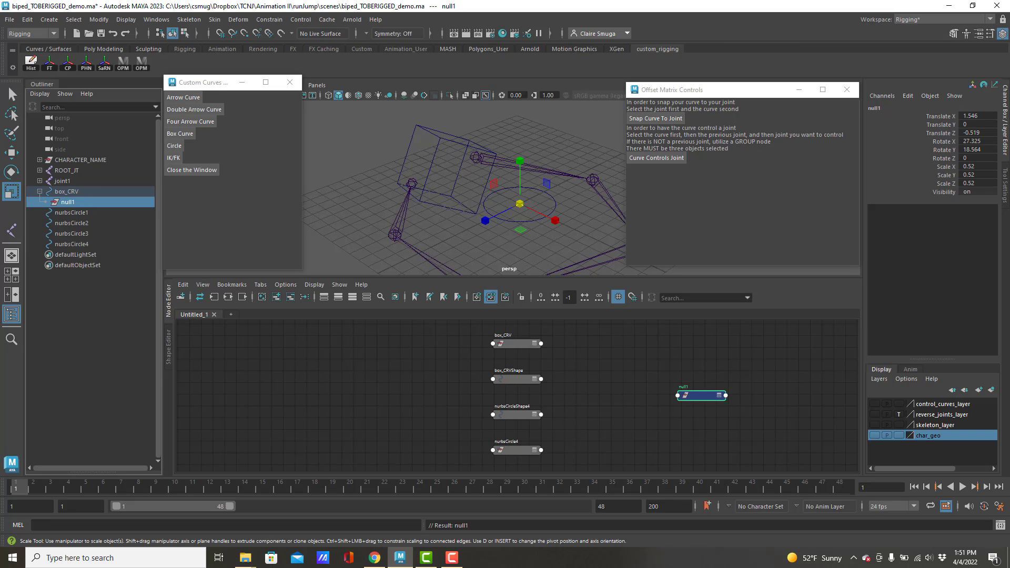
# Step: Parent nurbsCircle1 under the null1 group and expand the group in the hierarchy
pyautogui.click(63, 213)
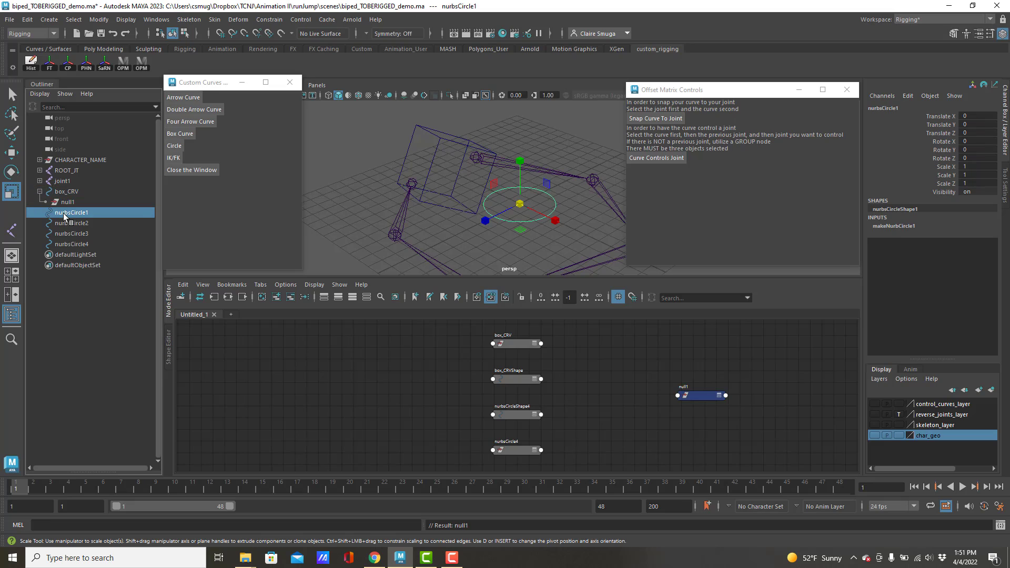
pyautogui.moveTo(63, 213); pyautogui.dragTo(70, 202, button='middle')
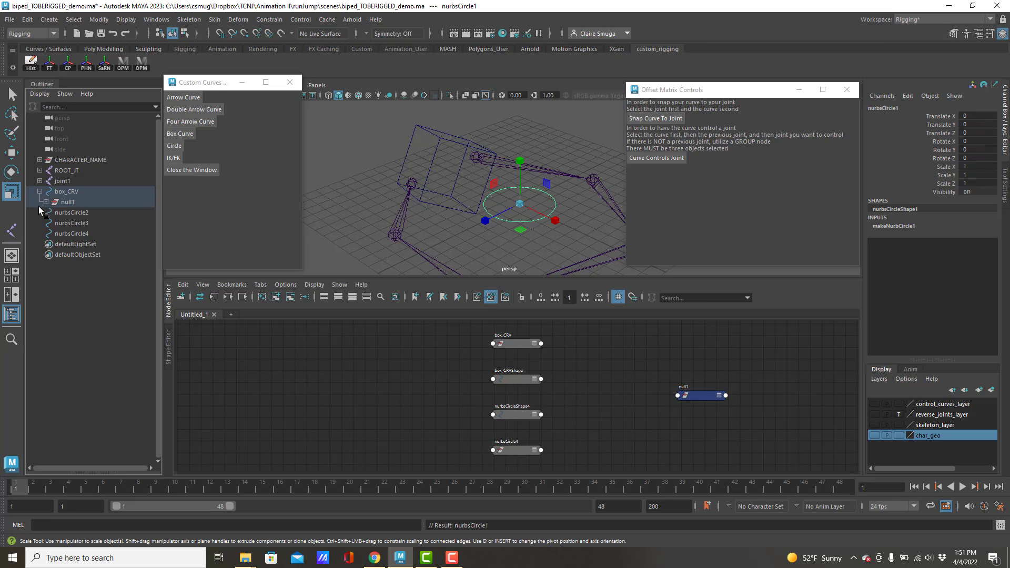
pyautogui.click(46, 201)
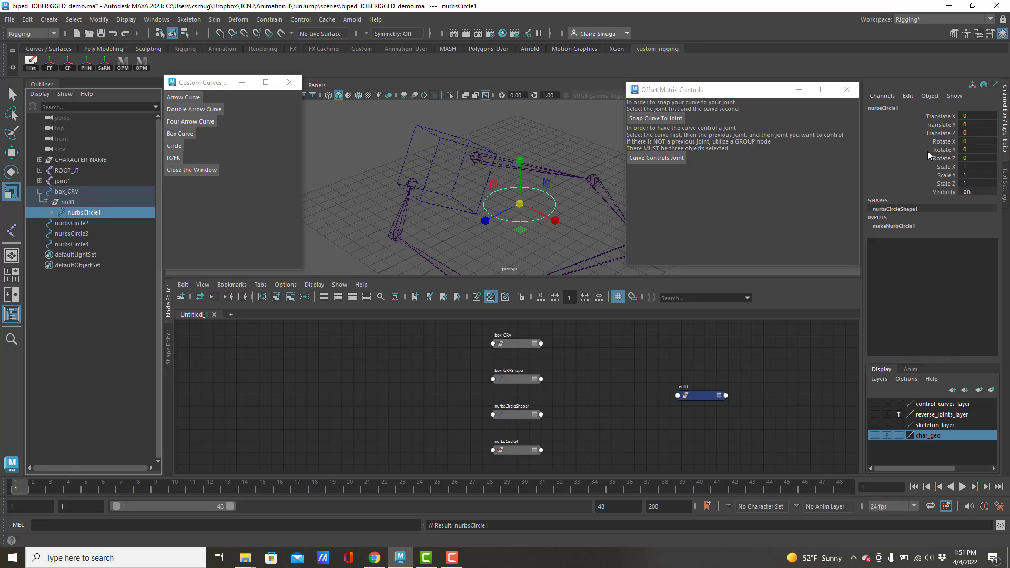
# Step: Compare the translate, rotate and scale channel values of box_CRV, null1 and nurbsCircle1
pyautogui.click(71, 203)
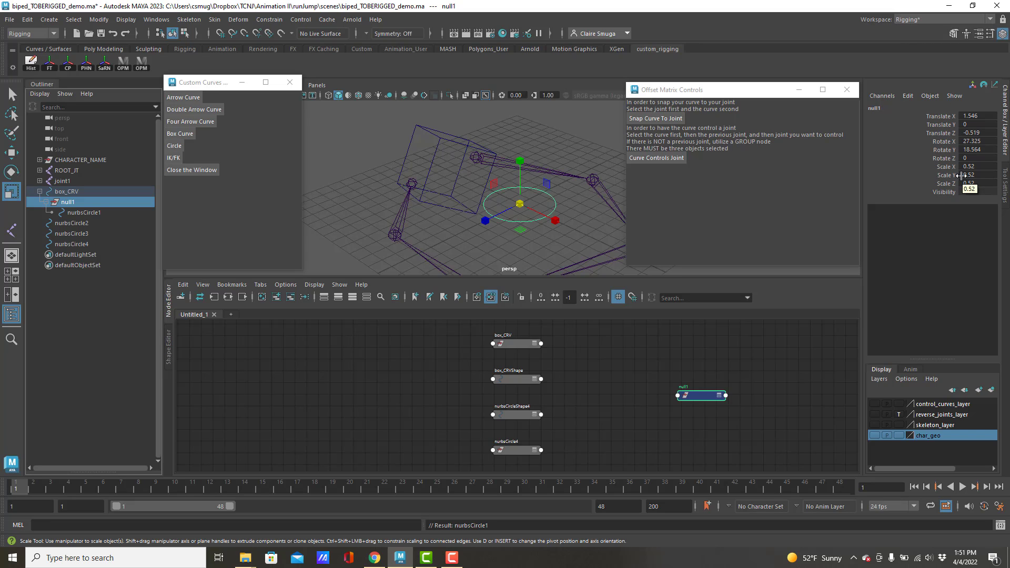
pyautogui.click(71, 193)
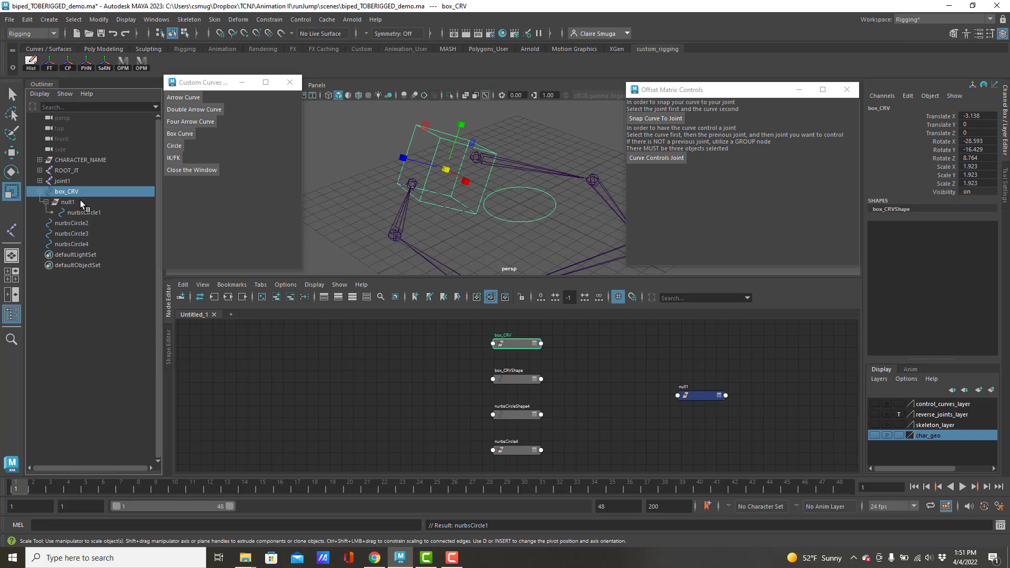
pyautogui.click(68, 203)
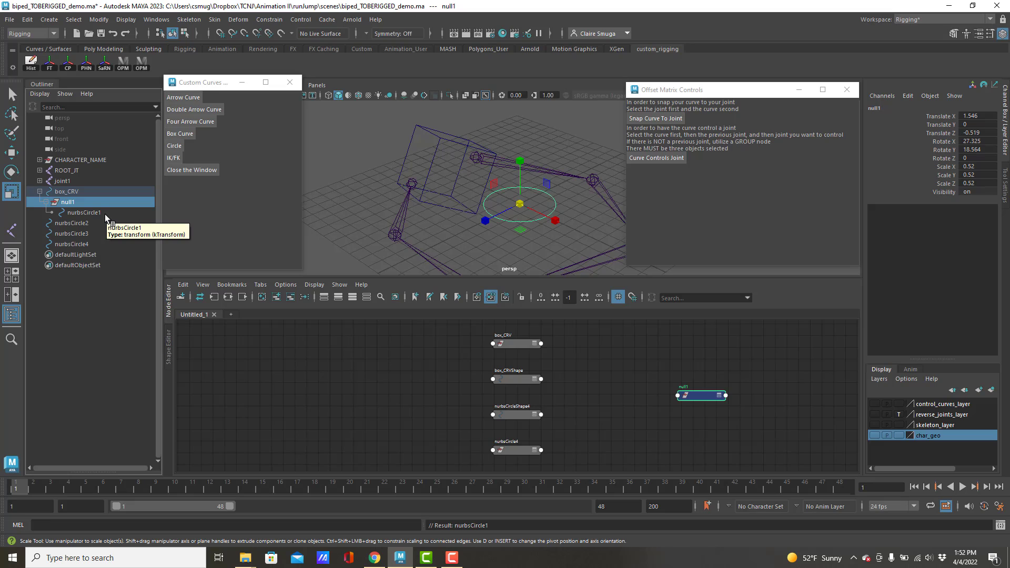
pyautogui.click(73, 191)
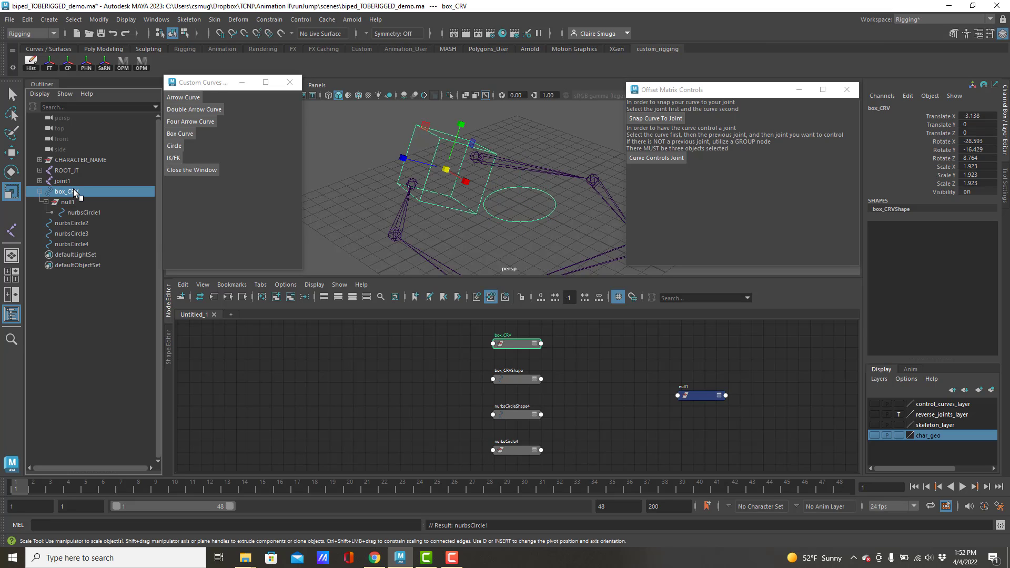
pyautogui.click(82, 212)
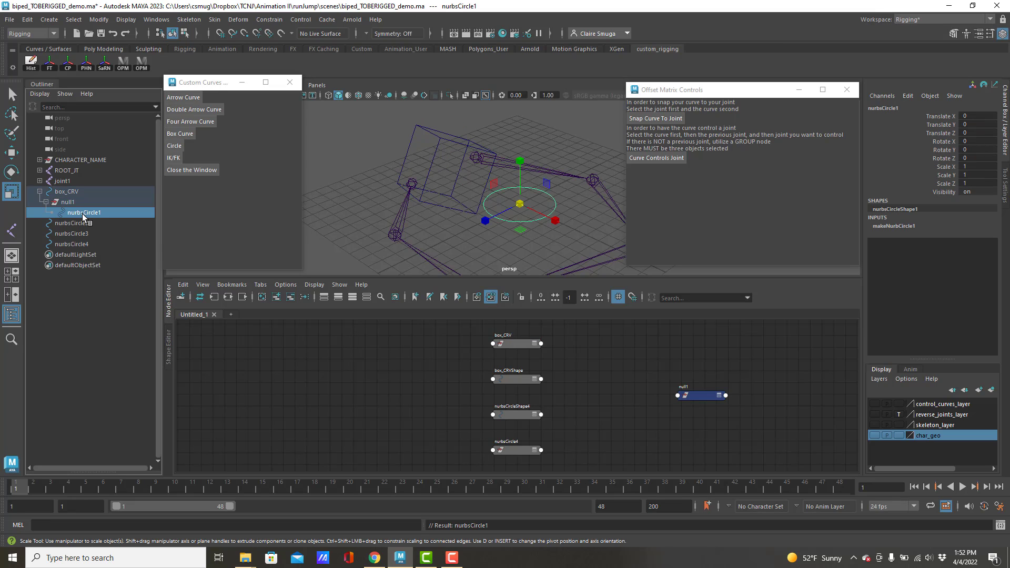
pyautogui.click(69, 193)
pyautogui.click(69, 202)
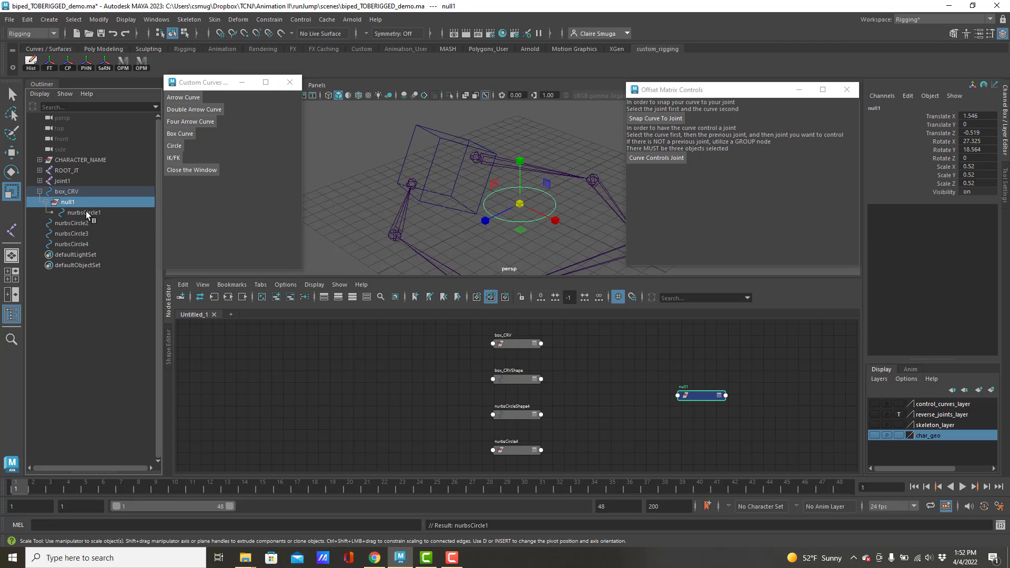
pyautogui.click(88, 213)
pyautogui.click(70, 204)
pyautogui.click(83, 213)
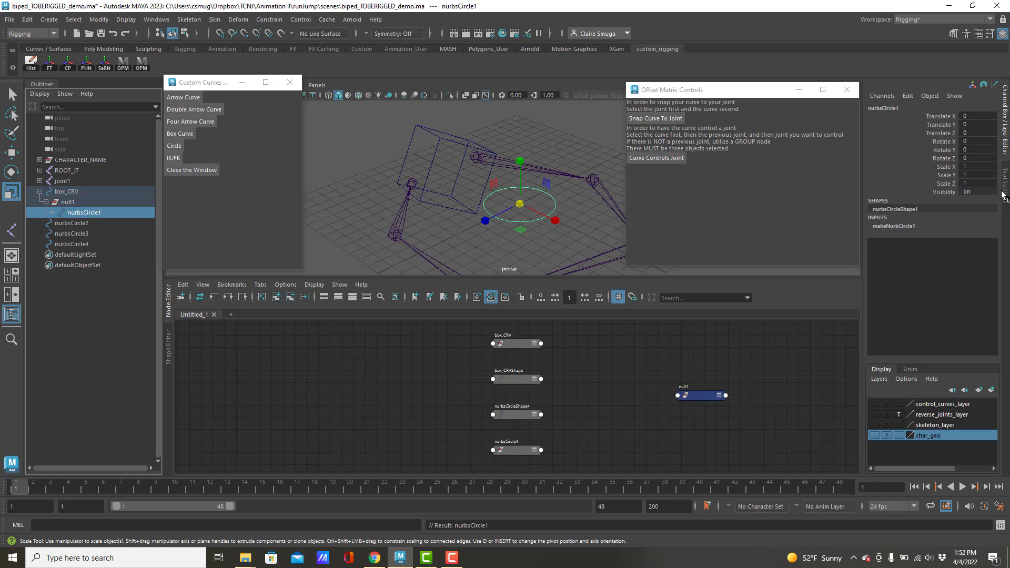
pyautogui.click(70, 191)
pyautogui.click(70, 202)
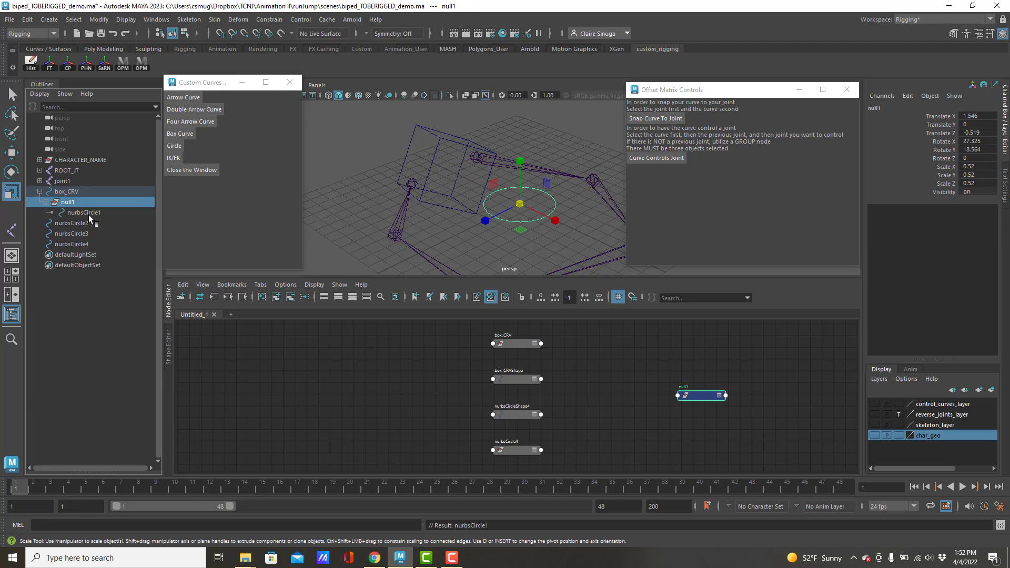
pyautogui.click(74, 211)
pyautogui.click(71, 193)
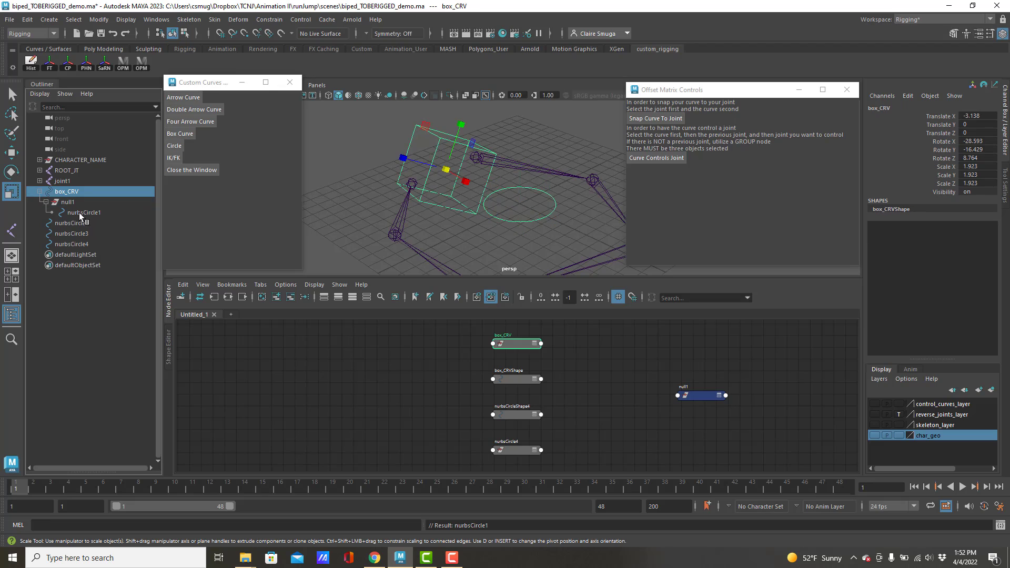
pyautogui.click(80, 213)
pyautogui.click(68, 202)
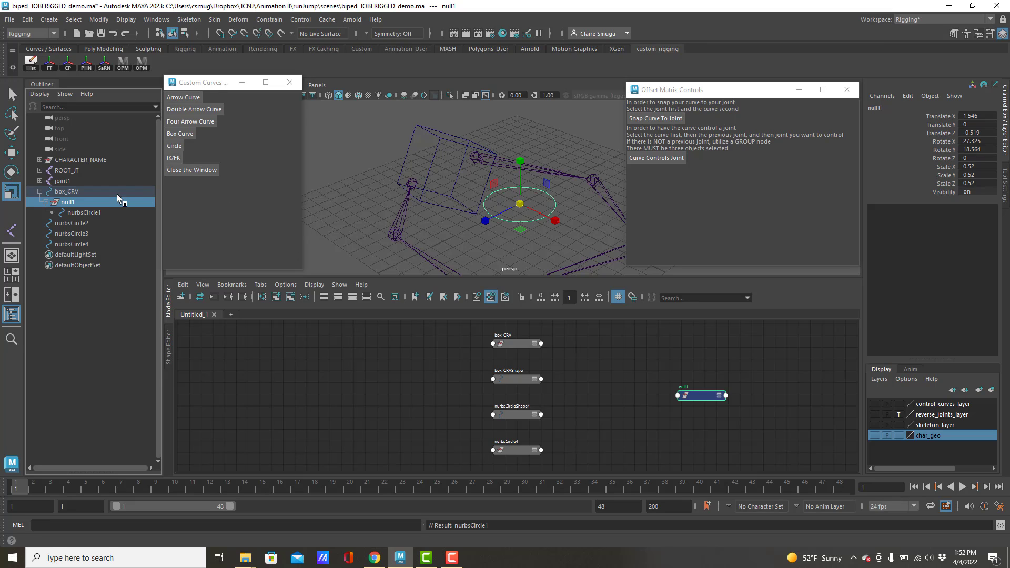
# Step: Snap nurbsCircle2 onto joint3, at about 3.68 in Translate X and -0.64 in Translate Z, and freeze its transformations
pyautogui.click(78, 223)
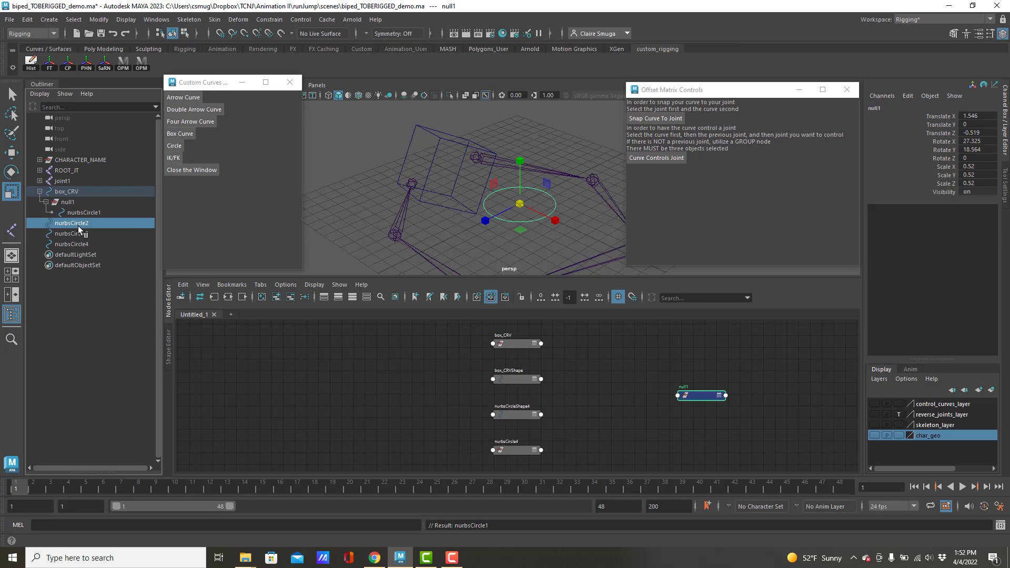
pyautogui.keyDown('alt'); pyautogui.moveTo(544, 213); pyautogui.dragTo(497, 202, button='middle'); pyautogui.keyUp('alt')
pyautogui.press('w')
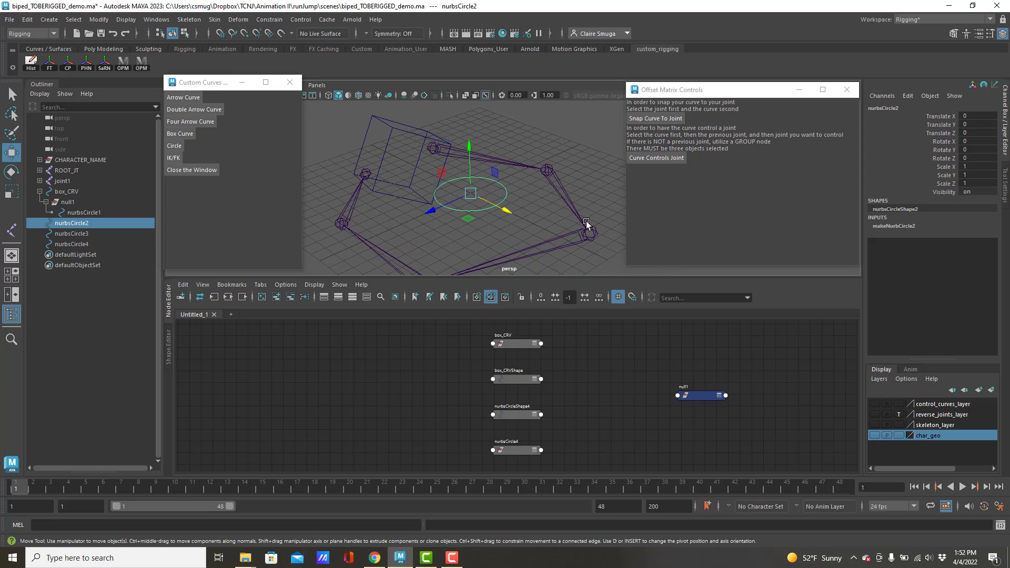
pyautogui.press('v')
pyautogui.moveTo(486, 198); pyautogui.dragTo(565, 247)
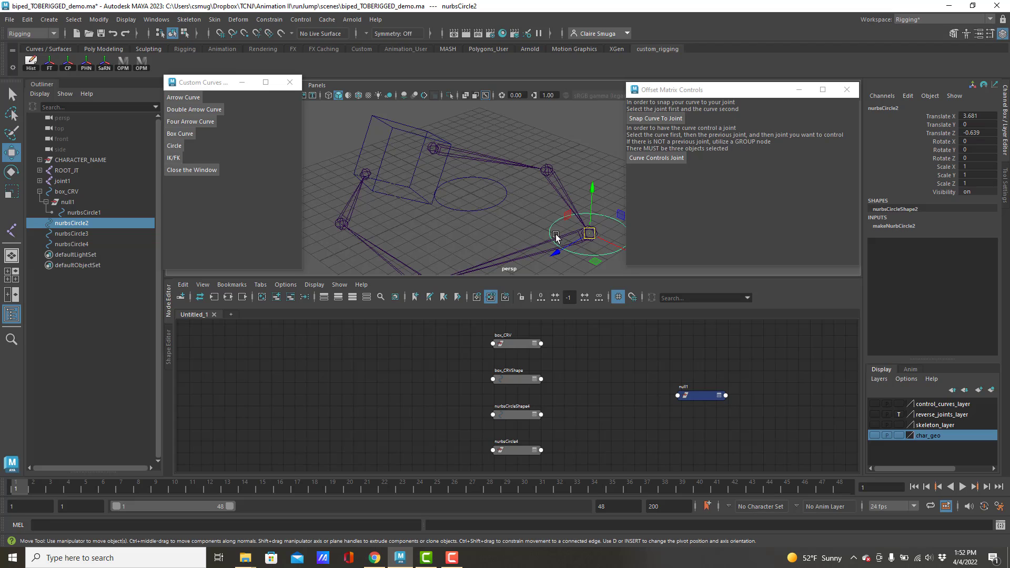
pyautogui.click(50, 64)
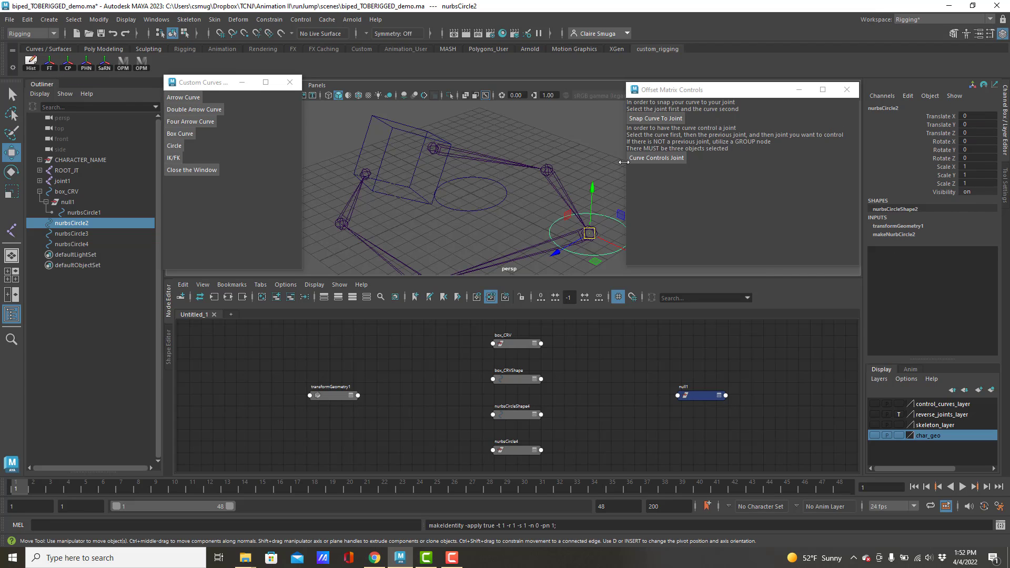
# Step: Expand the joint1 hierarchy and parent joint3 under nurbsCircle2
pyautogui.keyDown('alt'); pyautogui.moveTo(583, 221); pyautogui.dragTo(525, 151, button='middle'); pyautogui.keyUp('alt')
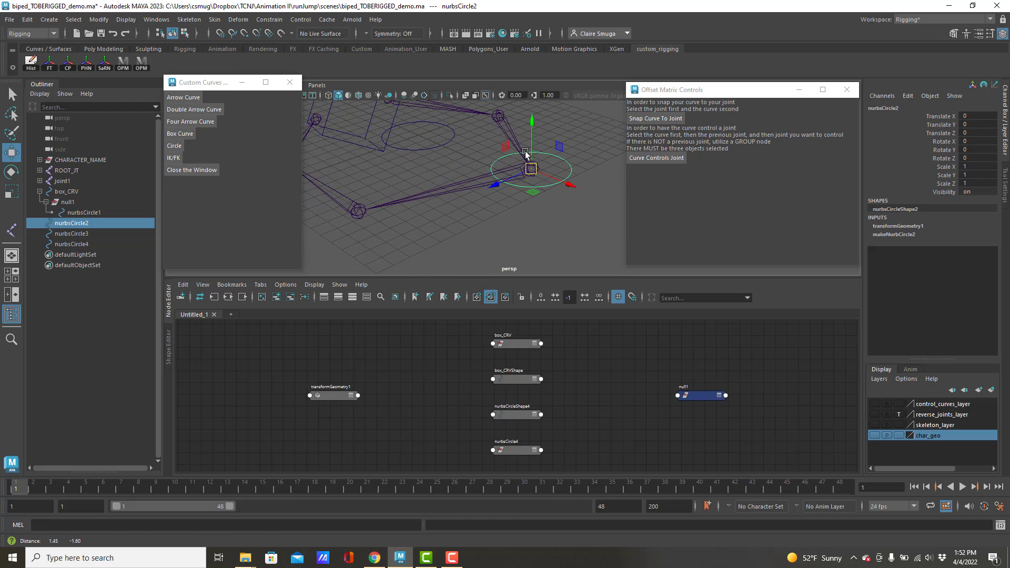
pyautogui.click(445, 187)
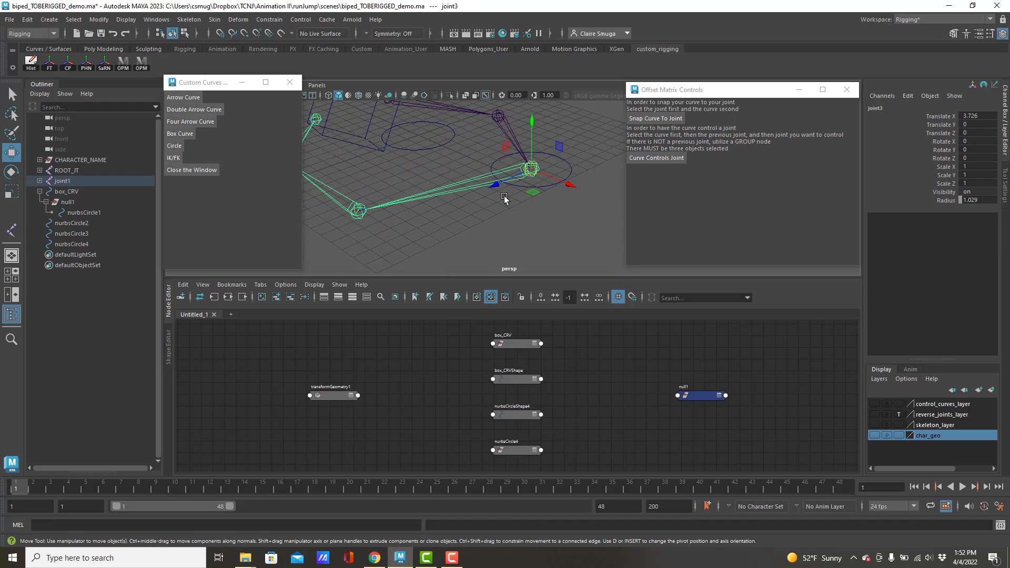
pyautogui.scroll(3, 503, 198)
pyautogui.click(492, 133)
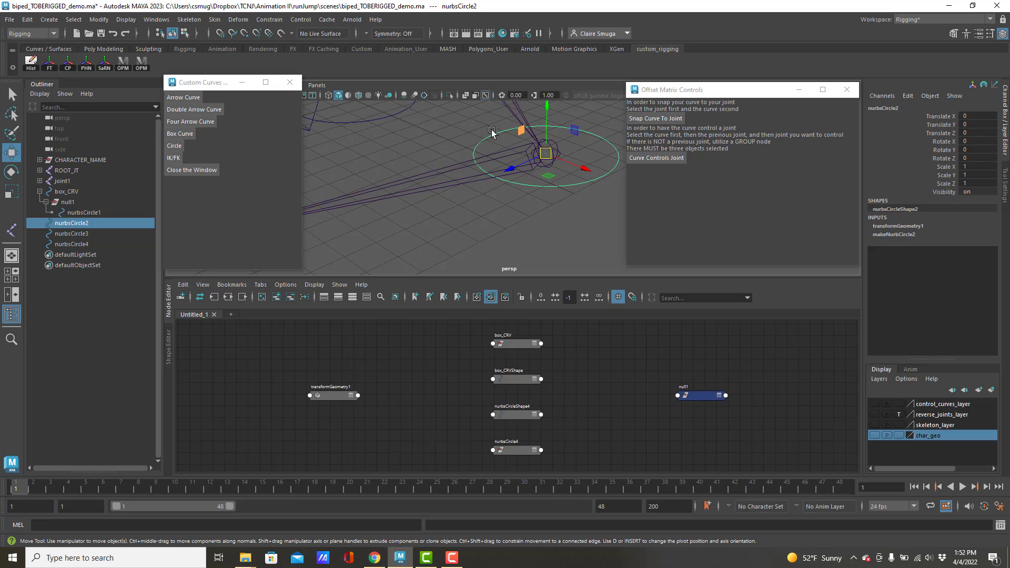
pyautogui.click(433, 171)
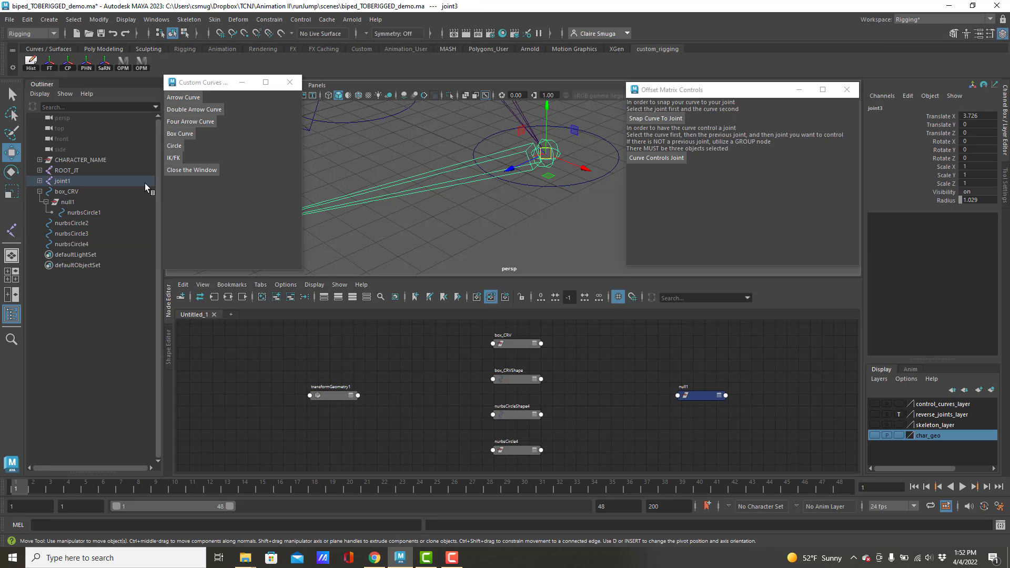
pyautogui.keyDown('shift'); pyautogui.click(39, 181); pyautogui.keyUp('shift')
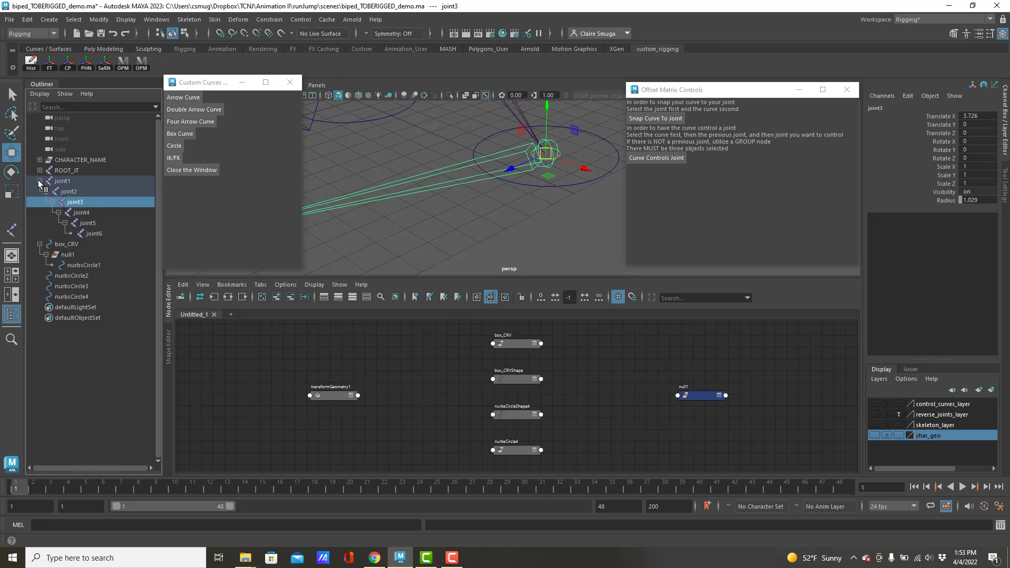
pyautogui.click(528, 187)
pyautogui.click(81, 204)
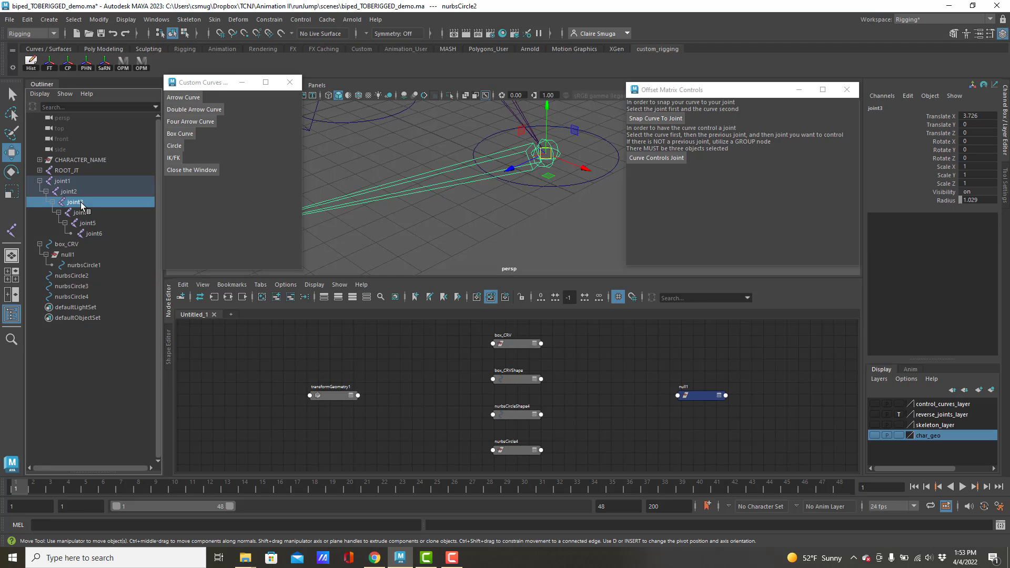
pyautogui.moveTo(81, 205); pyautogui.dragTo(84, 274, button='middle')
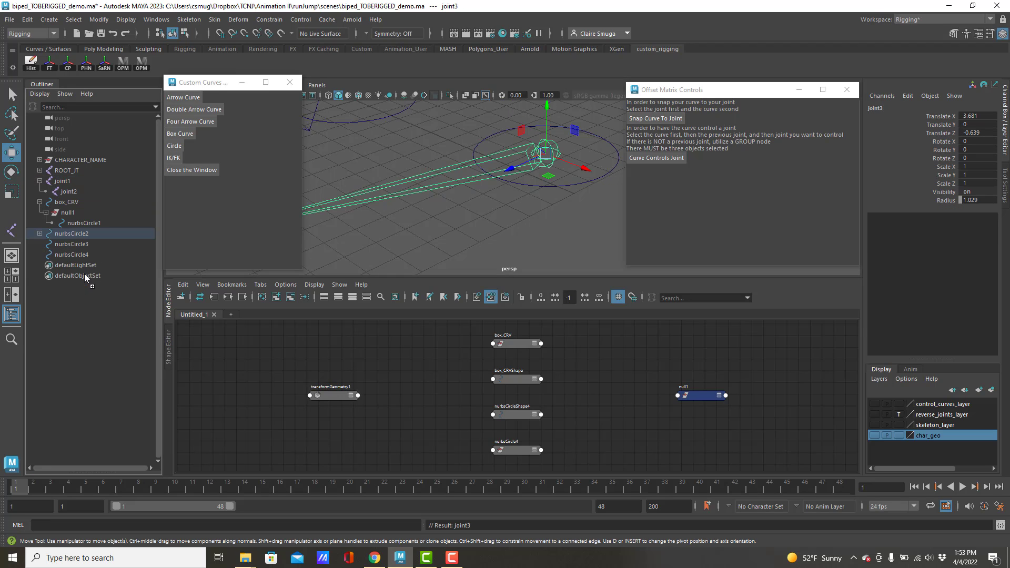
# Step: Expand the nurbsCircle2 hierarchy and examine the curve's channel values with the joint chain parented beneath it
pyautogui.click(40, 234)
pyautogui.click(72, 235)
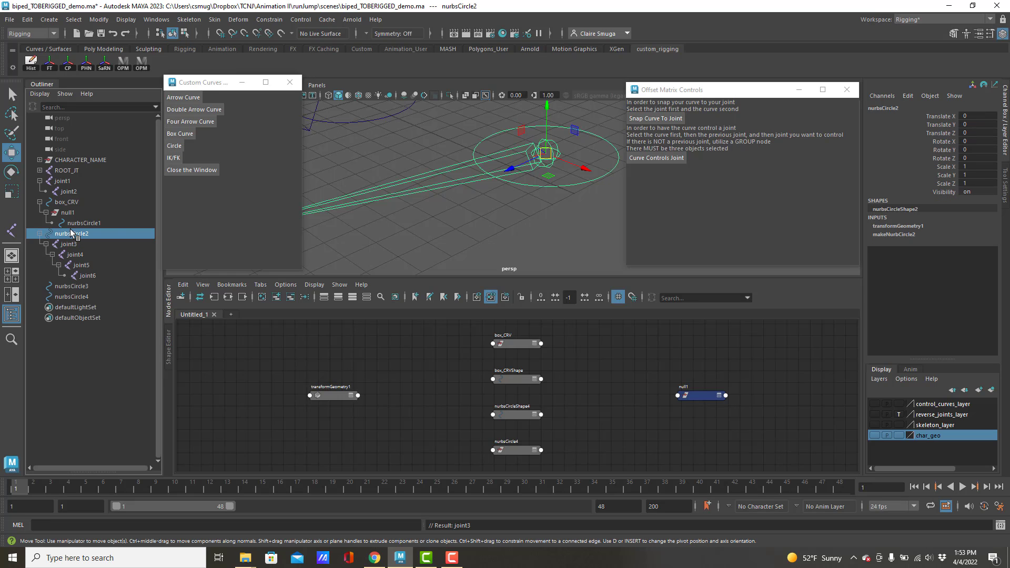
pyautogui.press('f')
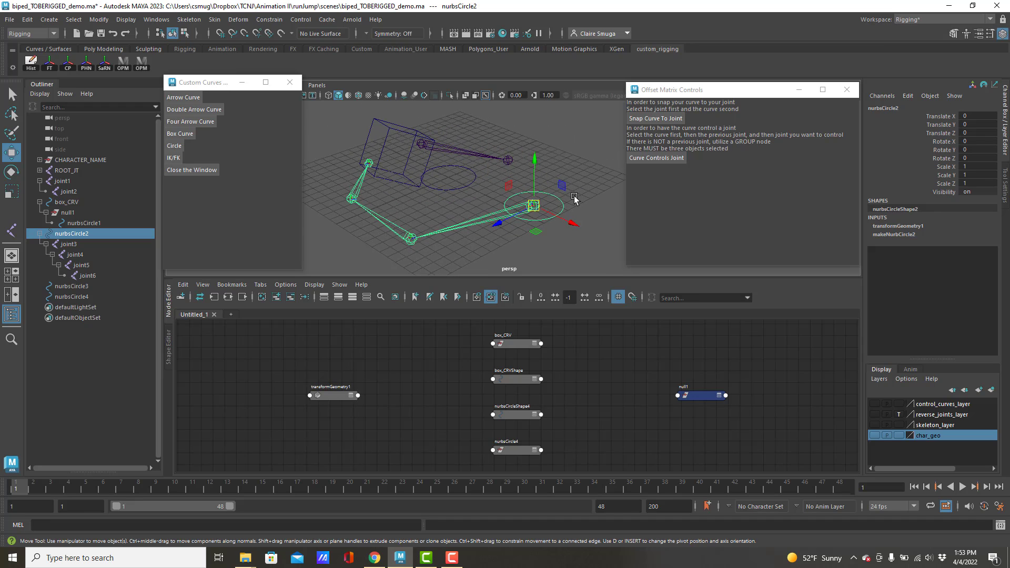
pyautogui.moveTo(574, 195)
pyautogui.keyDown('alt'); pyautogui.mouseDown()
pyautogui.moveTo(450, 205)
pyautogui.moveTo(570, 209)
pyautogui.mouseUp(); pyautogui.keyUp('alt')
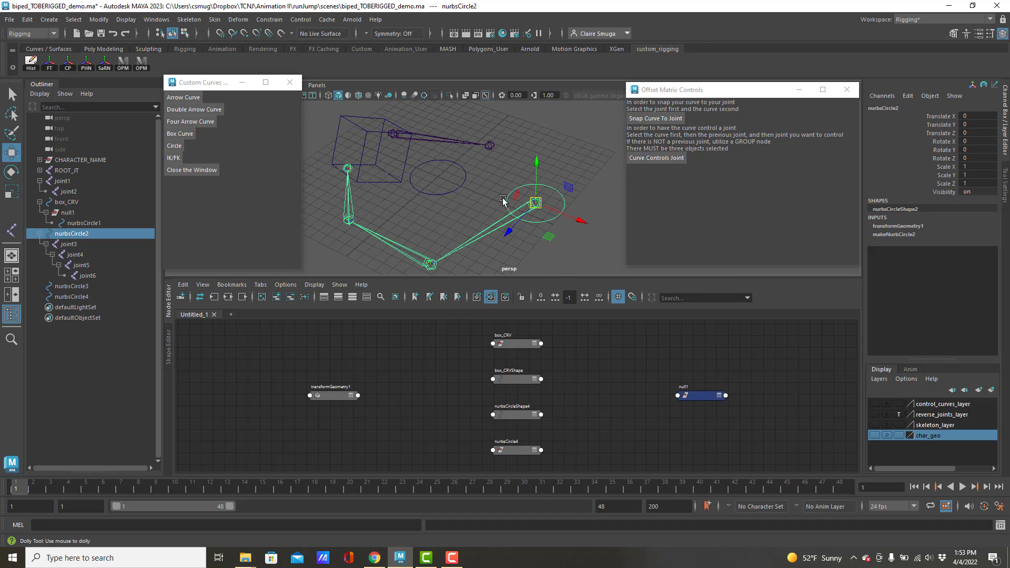
pyautogui.keyDown('alt'); pyautogui.moveTo(502, 199); pyautogui.dragTo(509, 145, button='right'); pyautogui.keyUp('alt')
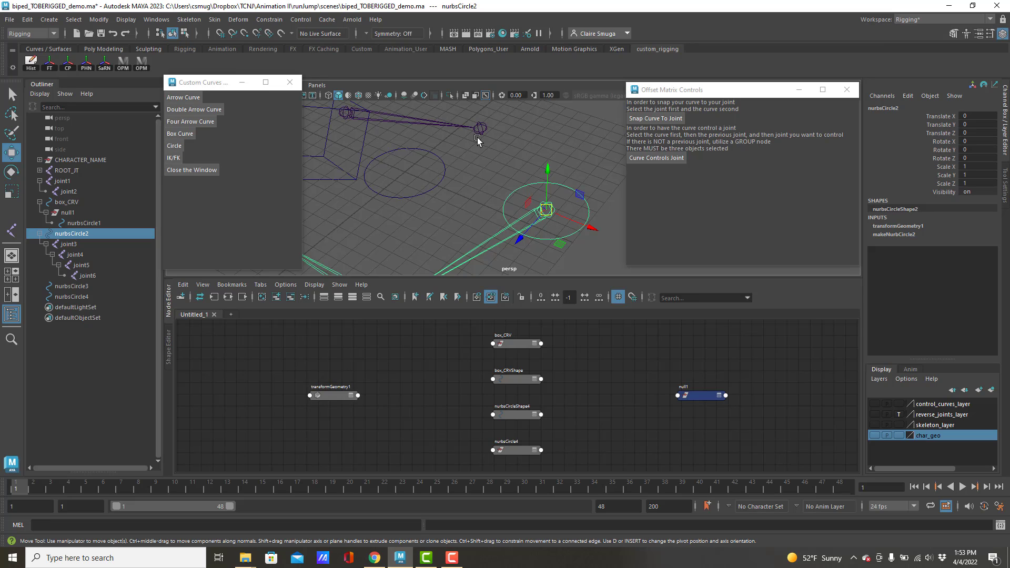
# Step: Try rotating nurbsCircle2 with its child joints about X, and undo the rotation and the parenting of joint3
pyautogui.press('e')
pyautogui.moveTo(534, 207); pyautogui.dragTo(577, 202)
pyautogui.hotkey('ctrl', 'z')
pyautogui.hotkey('ctrl', 'z')
pyautogui.hotkey('ctrl', 'z')
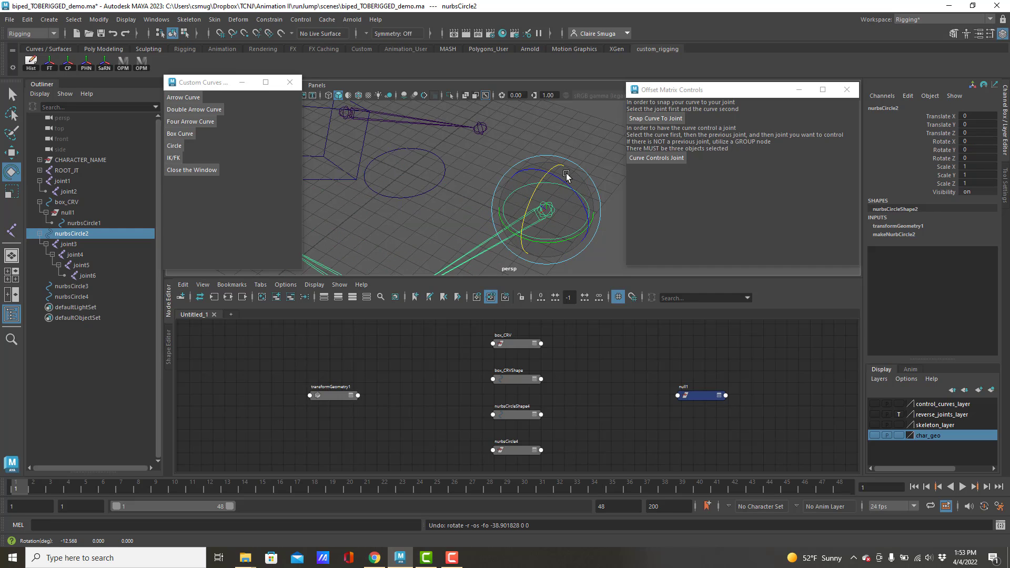
pyautogui.hotkey('ctrl', 'z')
pyautogui.hotkey('ctrl', 'z')
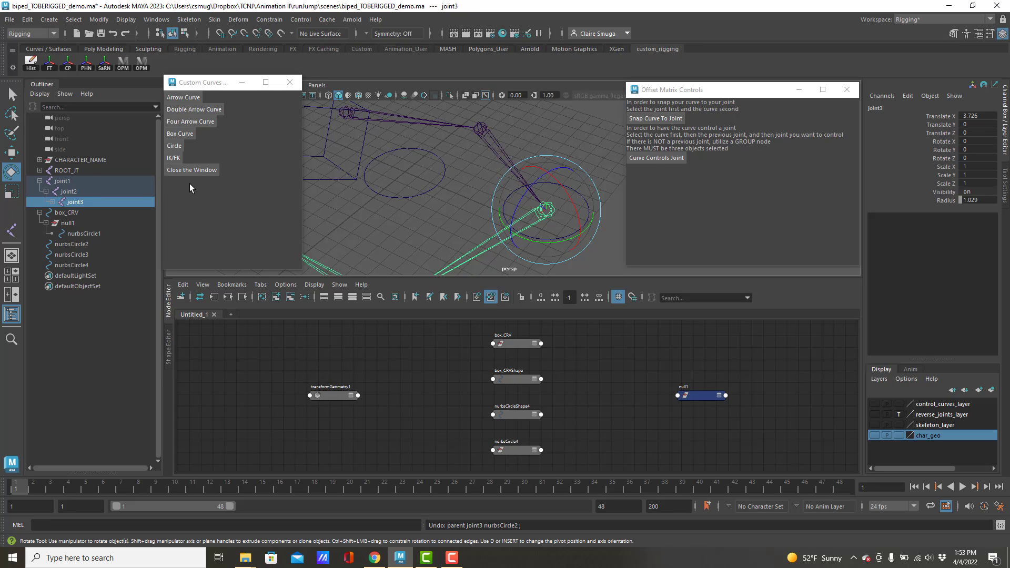
# Step: Clear the Node Editor graph and add nurbsCircle2 and joint3 to it
pyautogui.click(66, 213)
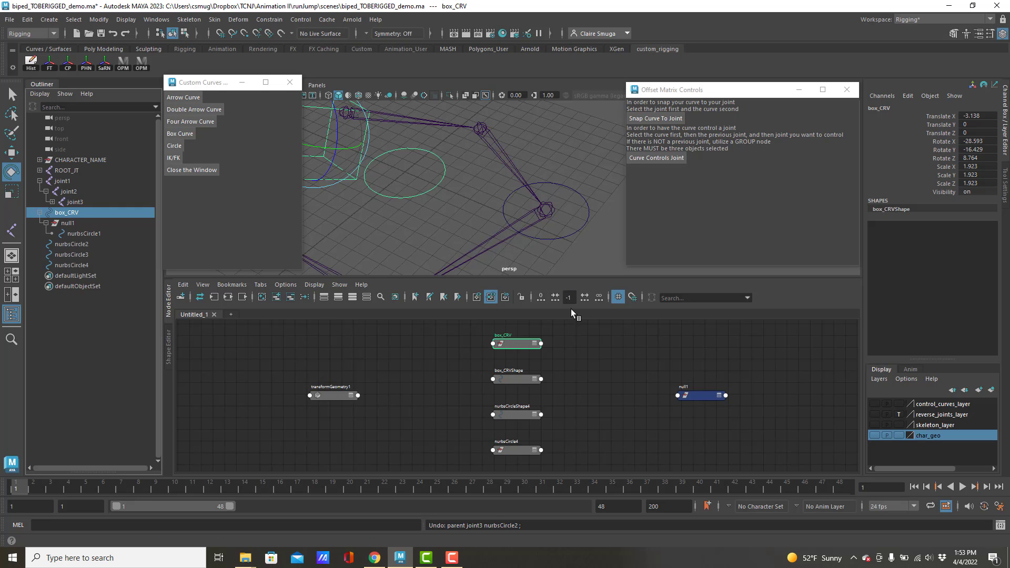
pyautogui.click(262, 296)
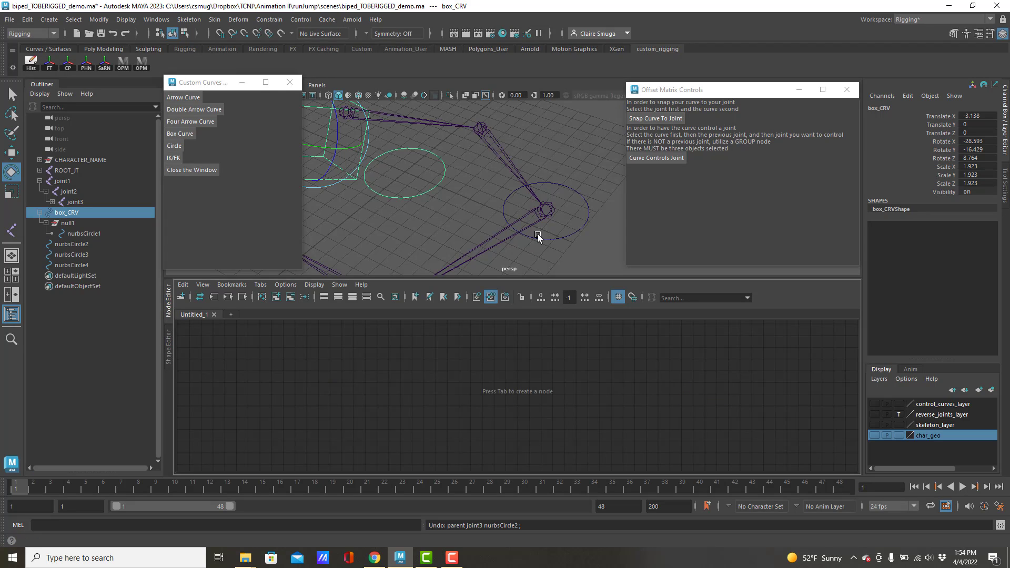
pyautogui.click(556, 232)
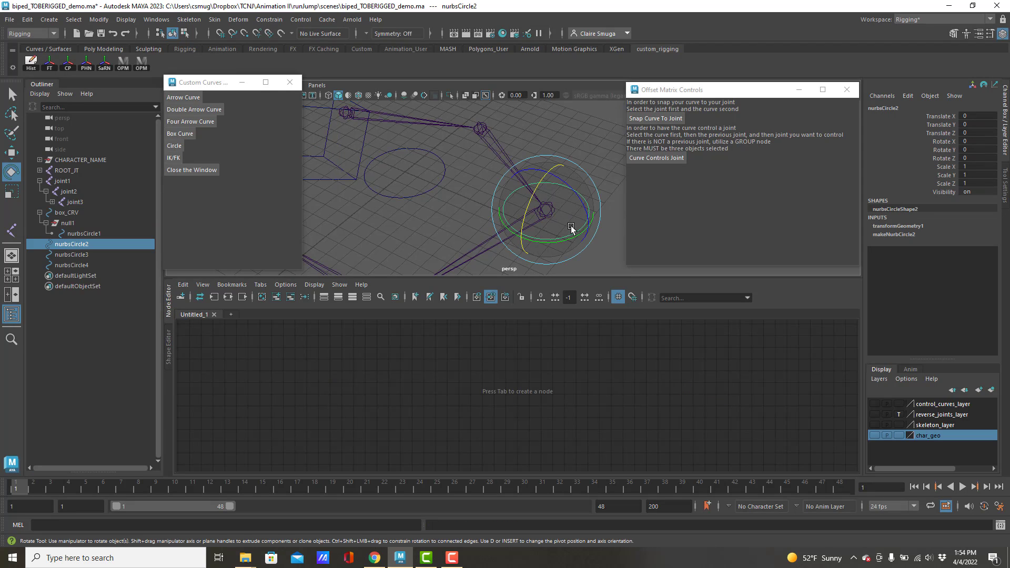
pyautogui.press('q')
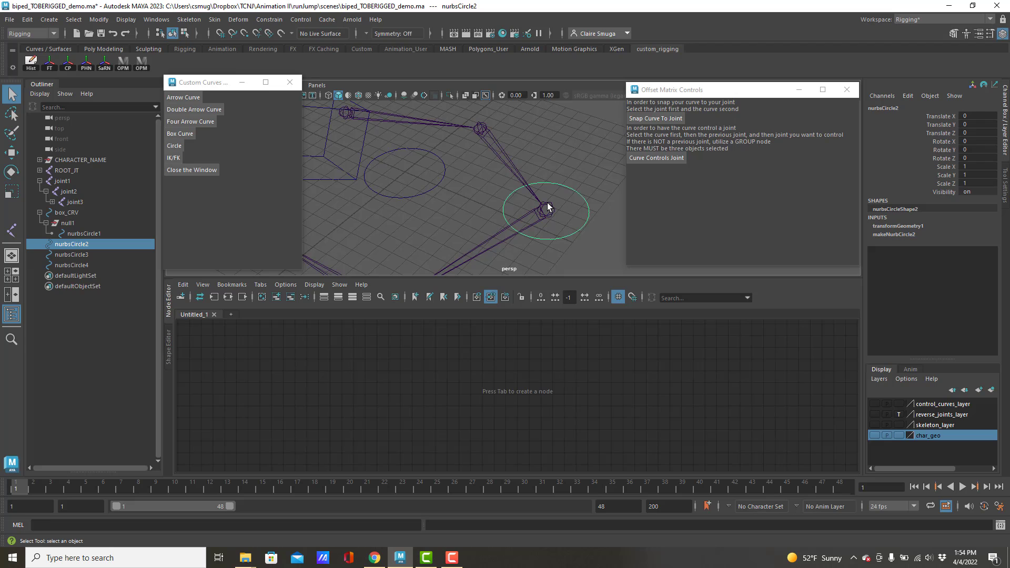
pyautogui.keyDown('shift'); pyautogui.click(547, 203); pyautogui.keyUp('shift')
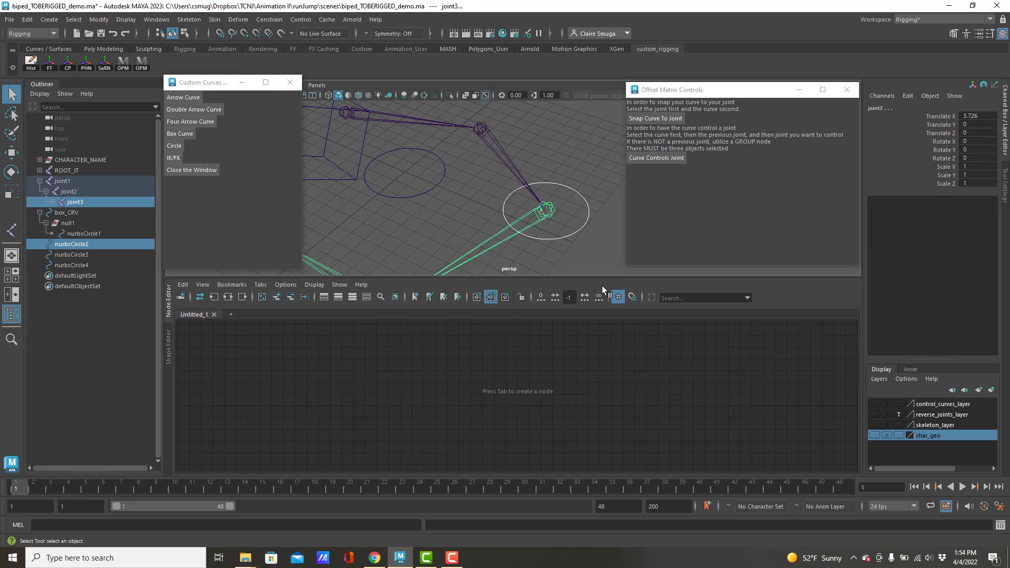
pyautogui.click(277, 297)
pyautogui.scroll(3, 468, 370)
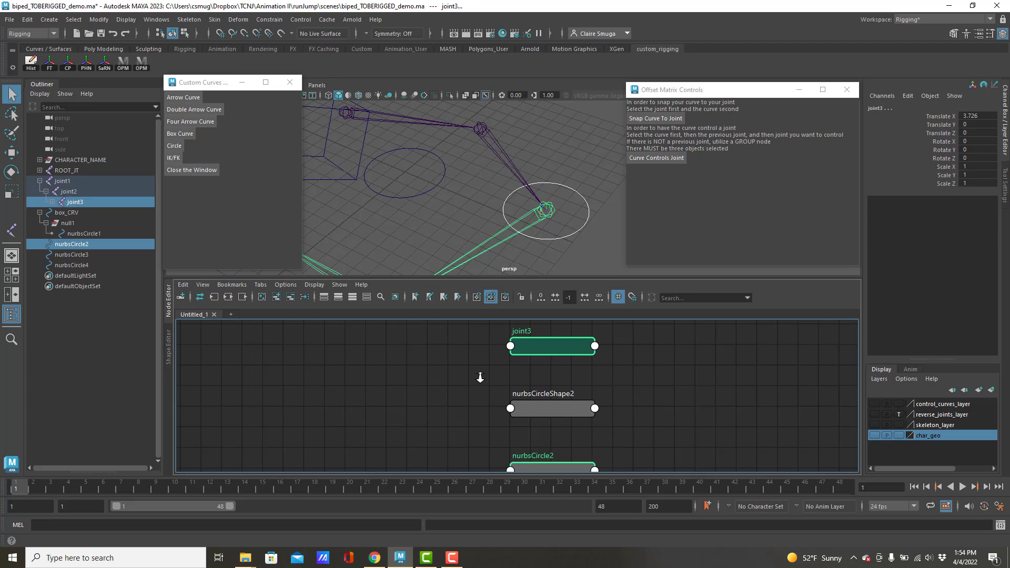
# Step: Arrange the nurbsCircle2 node to the left of the joint3 node, side by side in the graph
pyautogui.click(503, 368)
pyautogui.scroll(-2, 611, 397)
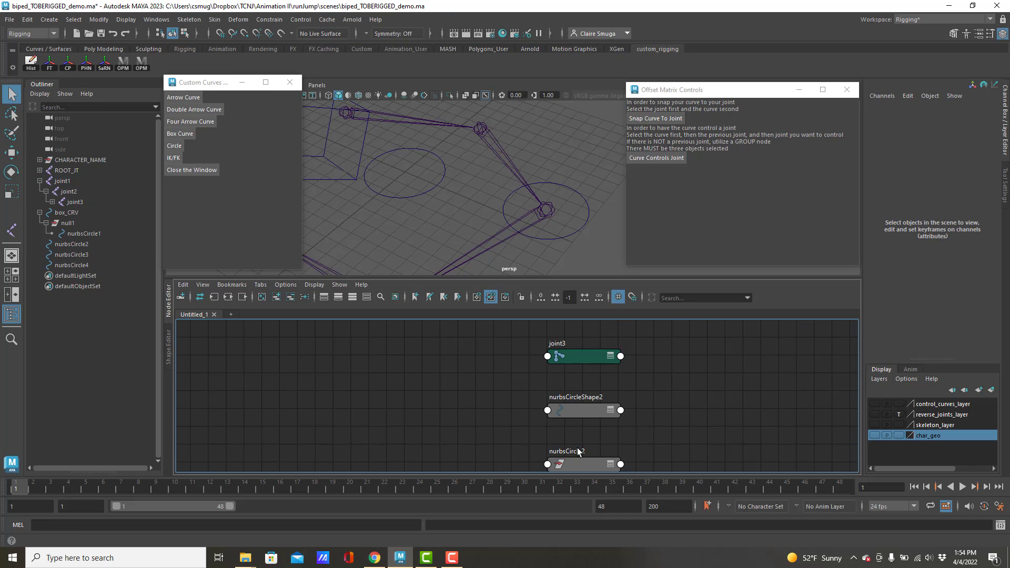
pyautogui.moveTo(582, 462); pyautogui.dragTo(457, 357)
pyautogui.keyDown('alt'); pyautogui.moveTo(431, 367); pyautogui.dragTo(592, 387, button='right'); pyautogui.keyUp('alt')
pyautogui.keyDown('alt'); pyautogui.moveTo(584, 391); pyautogui.dragTo(412, 433, button='middle'); pyautogui.keyUp('alt')
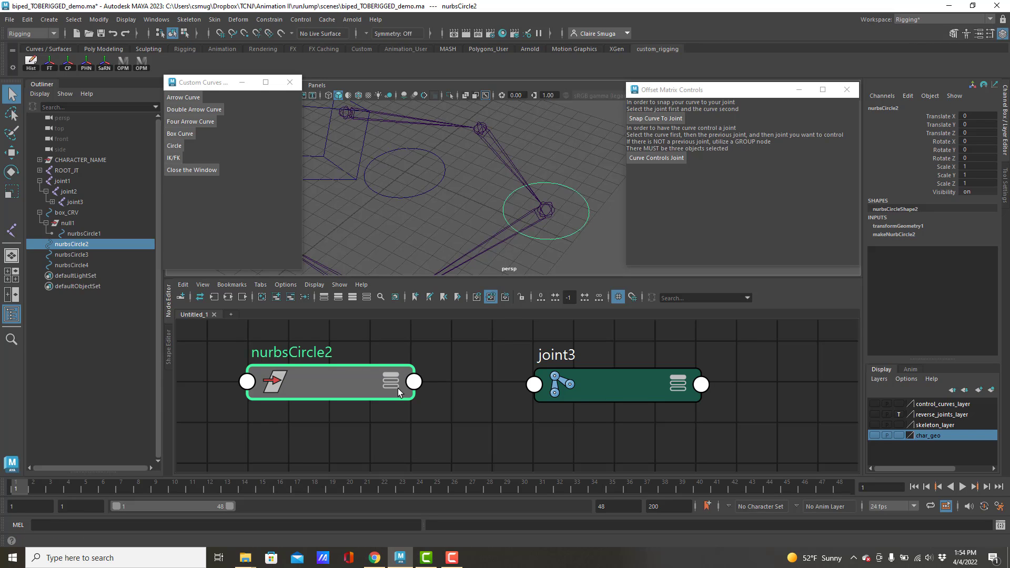
# Step: Connect the Rotate output of nurbsCircle2 to the Rotate input of joint3
pyautogui.click(412, 382)
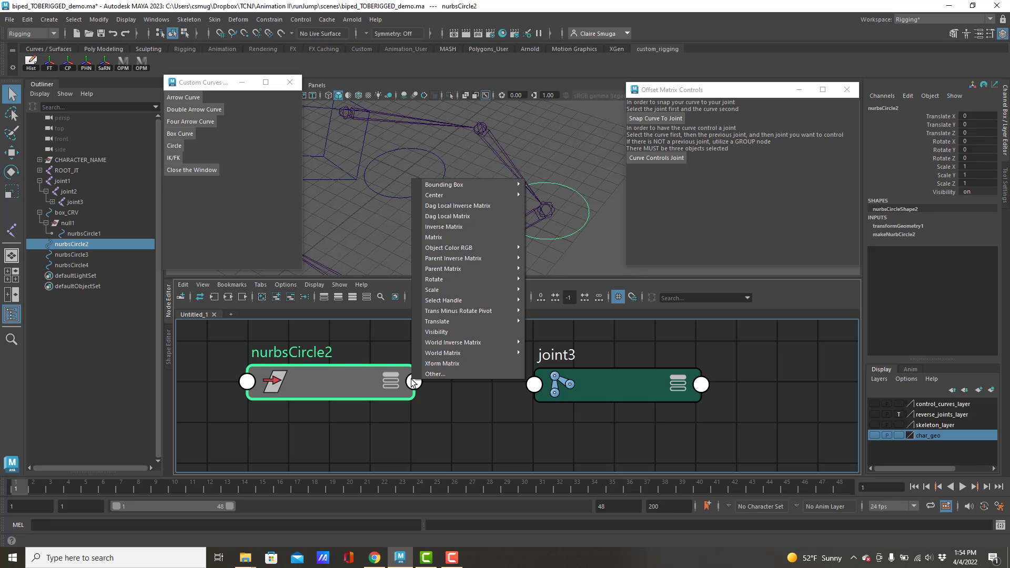
pyautogui.moveTo(429, 280)
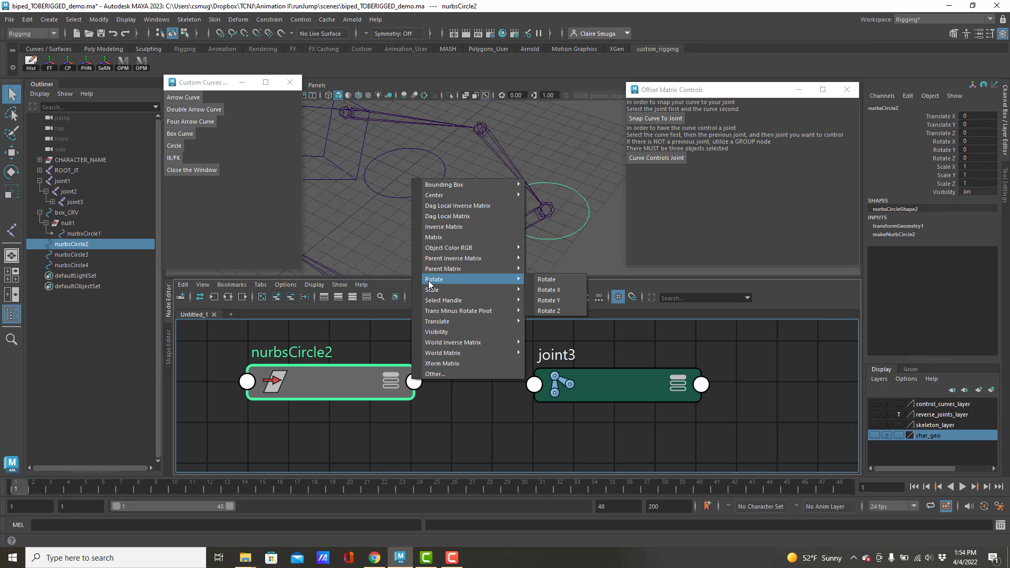
pyautogui.click(540, 280)
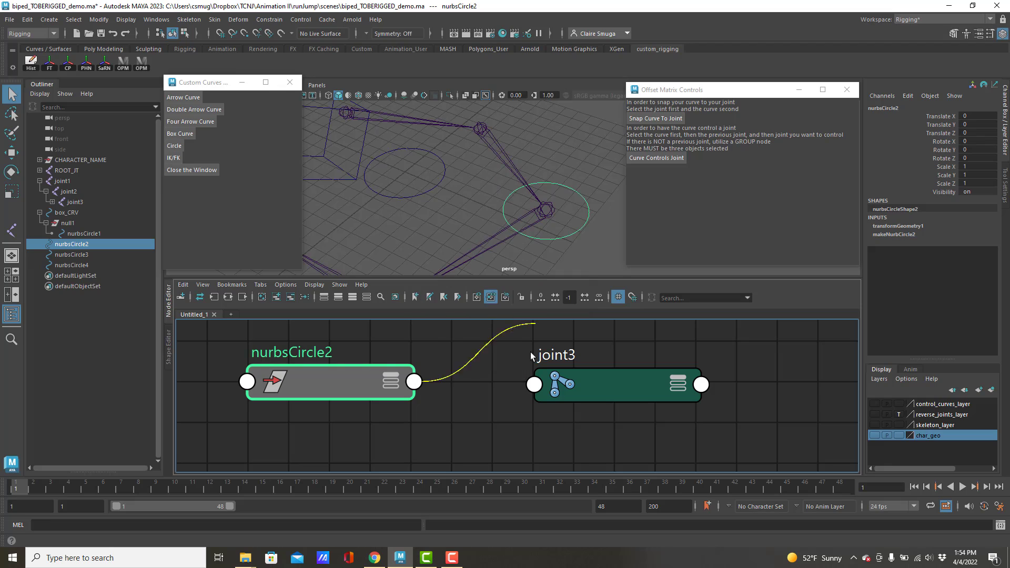
pyautogui.click(533, 385)
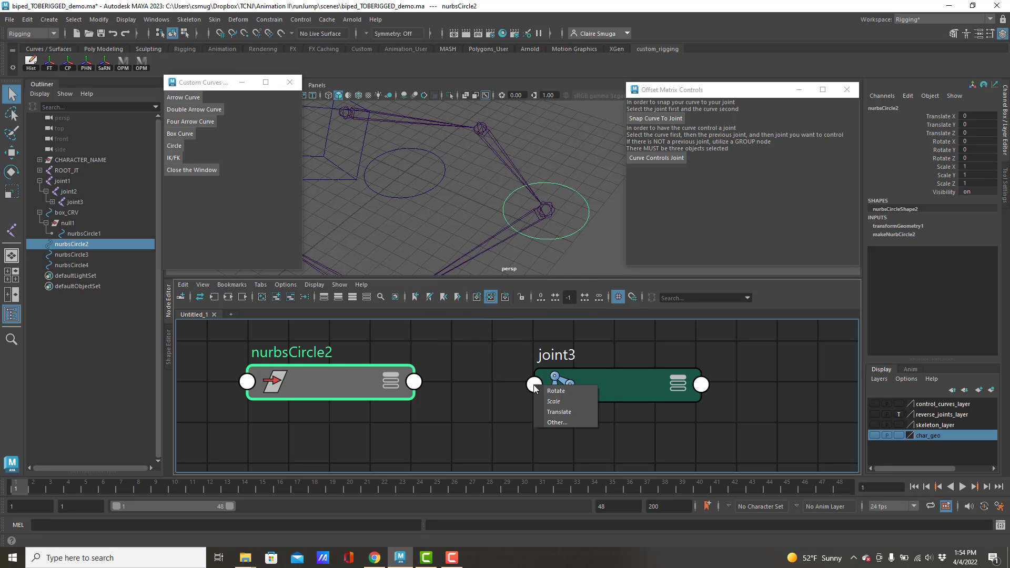
pyautogui.click(561, 392)
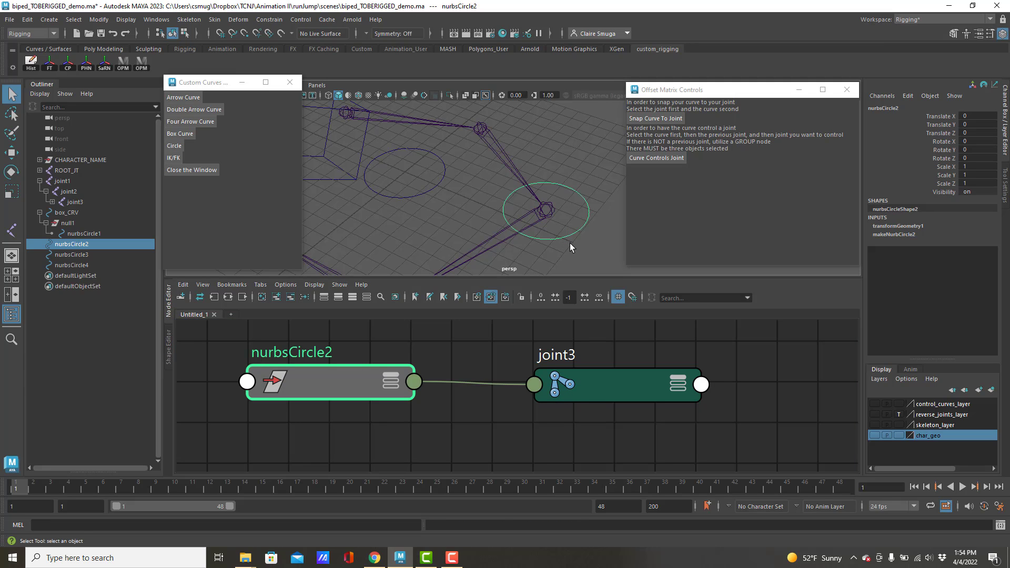
# Step: Test the rotate connection by rotating nurbsCircle2 about its Y and X axes, undoing each rotation
pyautogui.press('e')
pyautogui.moveTo(552, 235); pyautogui.dragTo(569, 223)
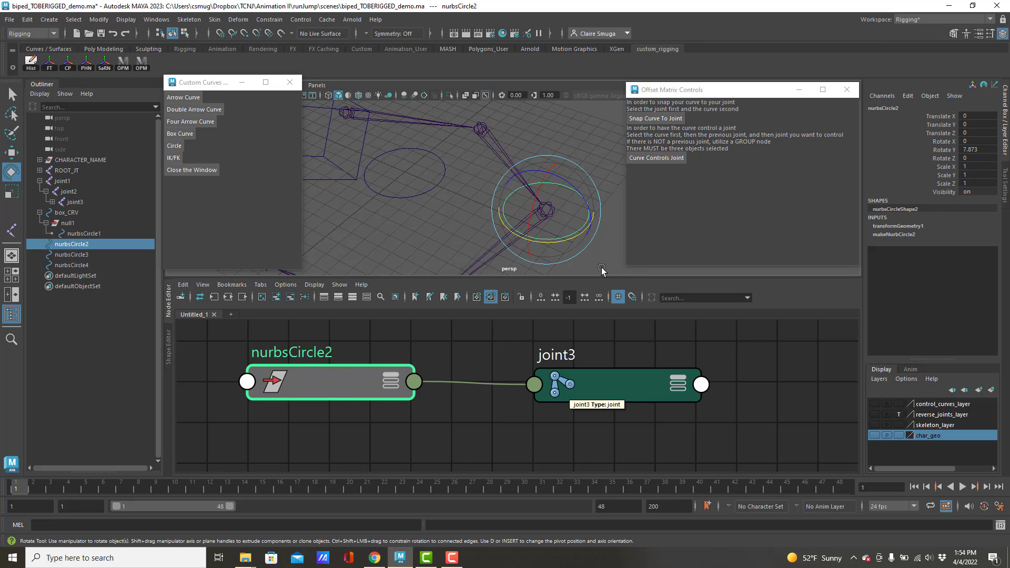
pyautogui.hotkey('ctrl', 'z')
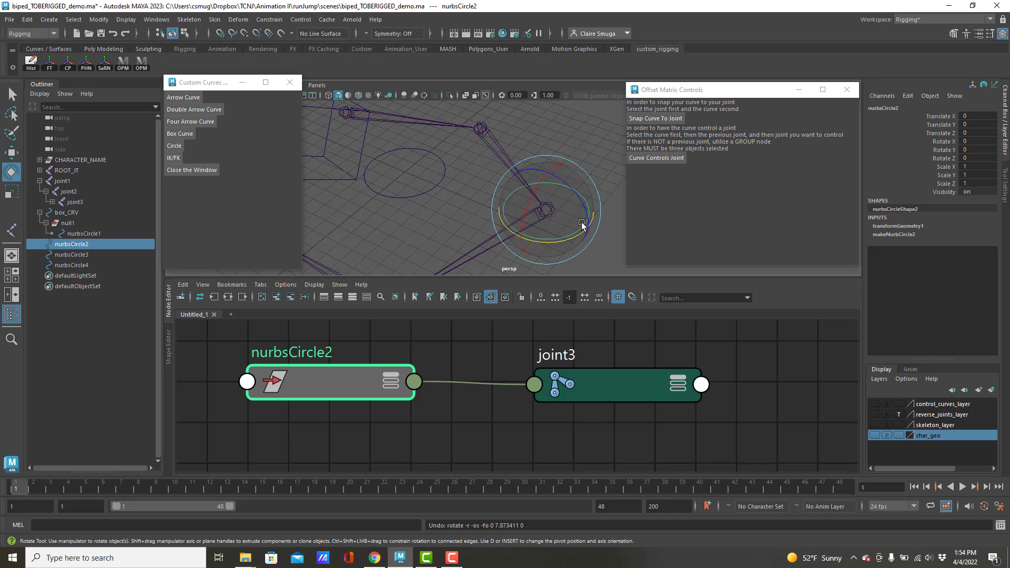
pyautogui.keyDown('alt'); pyautogui.moveTo(582, 225); pyautogui.dragTo(496, 214); pyautogui.keyUp('alt')
pyautogui.hotkey('ctrl', 'z')
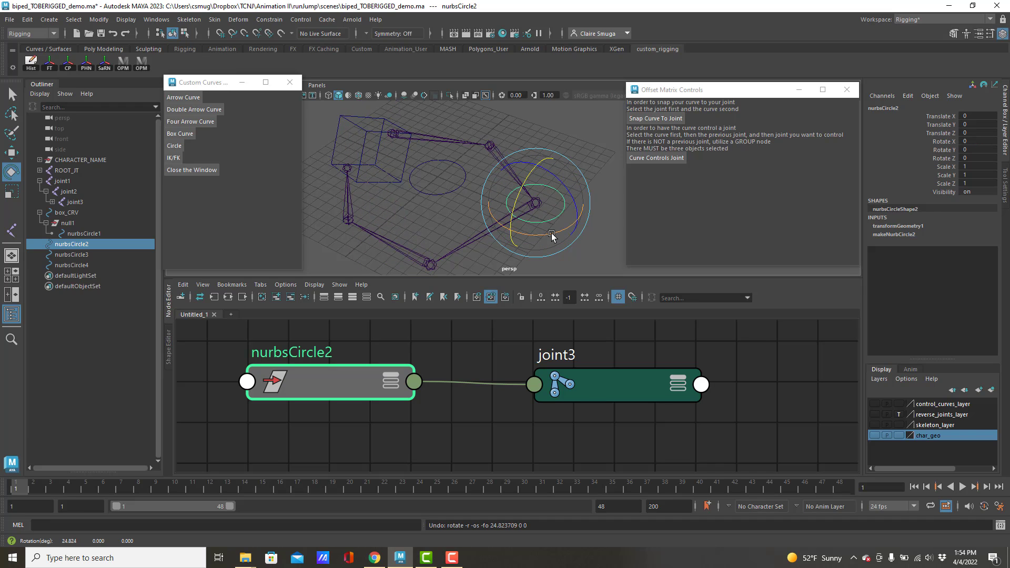
pyautogui.moveTo(551, 232)
pyautogui.mouseDown()
pyautogui.moveTo(509, 234)
pyautogui.moveTo(562, 235)
pyautogui.mouseUp()
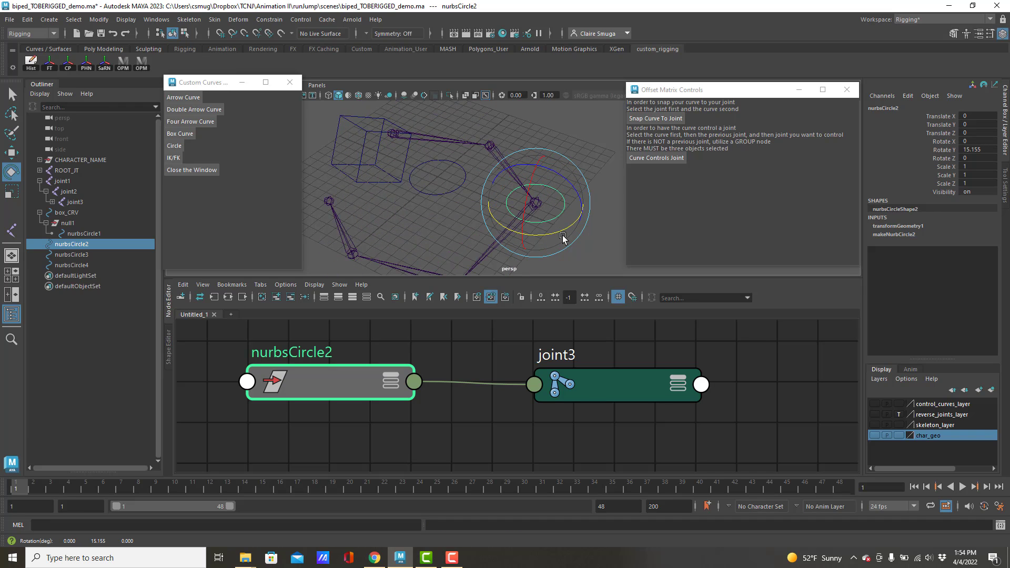
pyautogui.hotkey('ctrl', 'z')
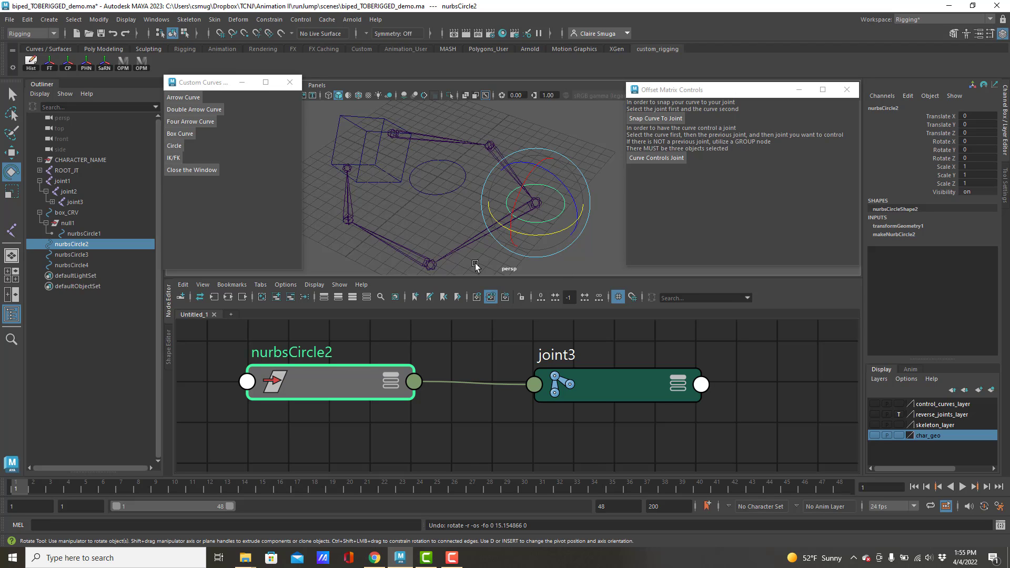
# Step: Connect the Translate output of nurbsCircle2 to the Translate input of joint3
pyautogui.click(414, 381)
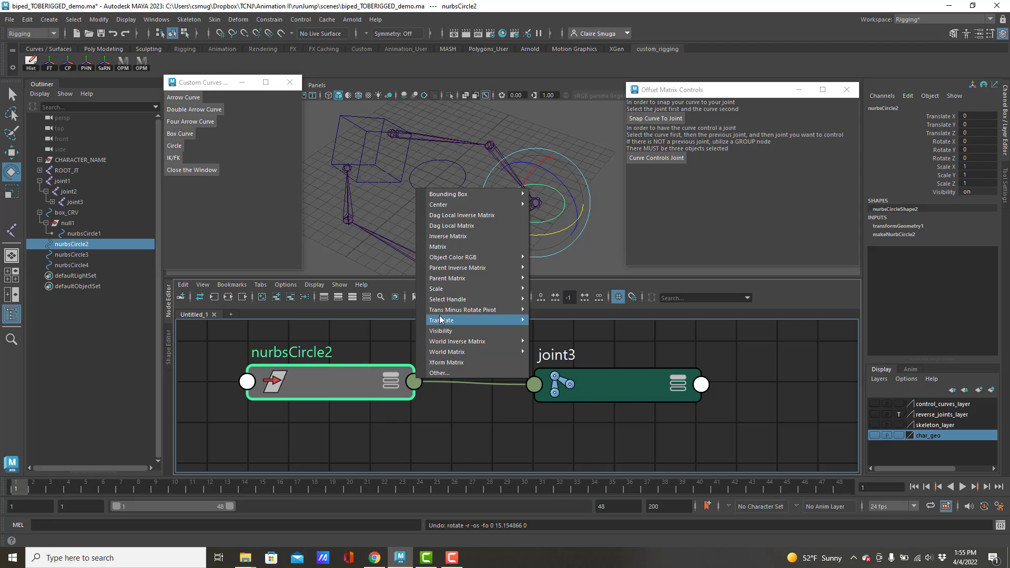
pyautogui.moveTo(442, 319)
pyautogui.click(553, 320)
pyautogui.click(534, 385)
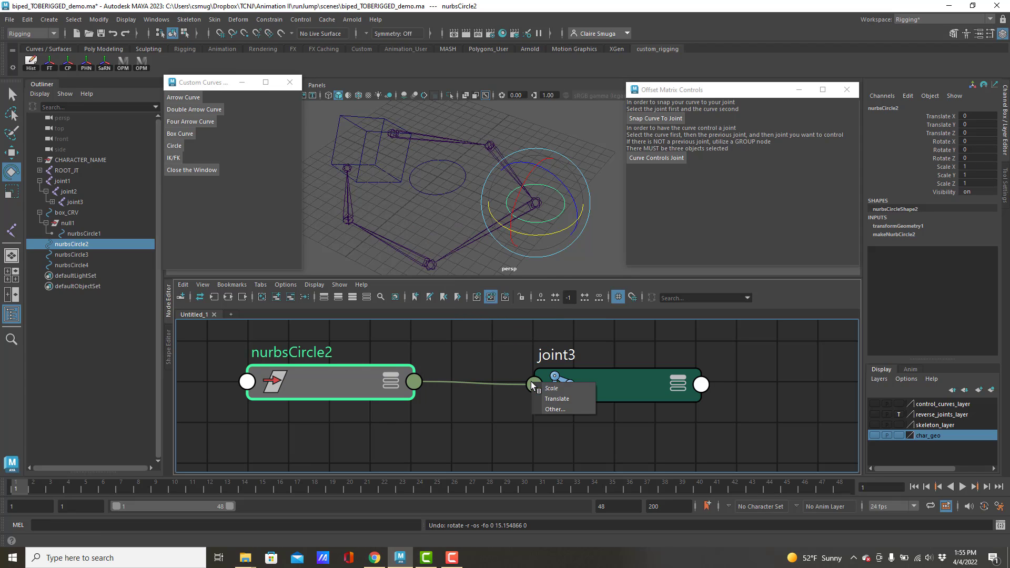
pyautogui.click(544, 398)
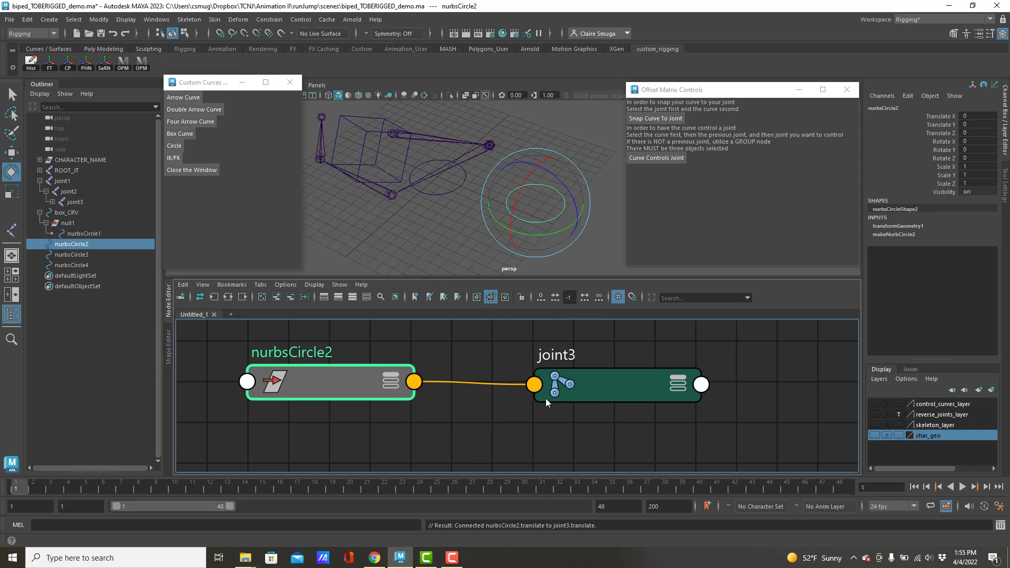
# Step: Undo the translate and rotate connections between nurbsCircle2 and joint3, and clear the selection
pyautogui.moveTo(554, 189)
pyautogui.keyDown('alt'); pyautogui.mouseDown()
pyautogui.moveTo(496, 194)
pyautogui.moveTo(558, 183)
pyautogui.mouseUp(); pyautogui.keyUp('alt')
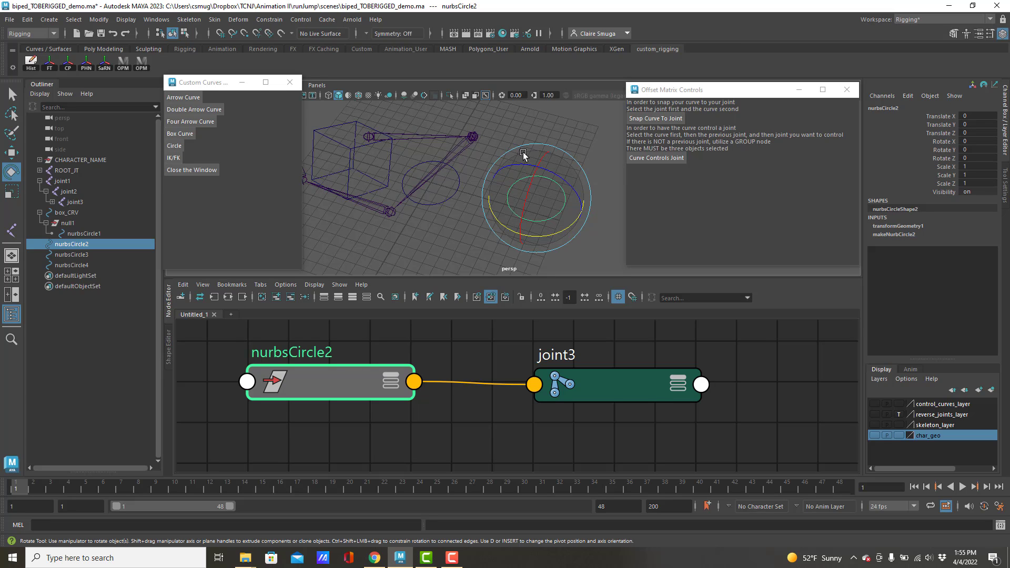
pyautogui.hotkey('ctrl', 'z')
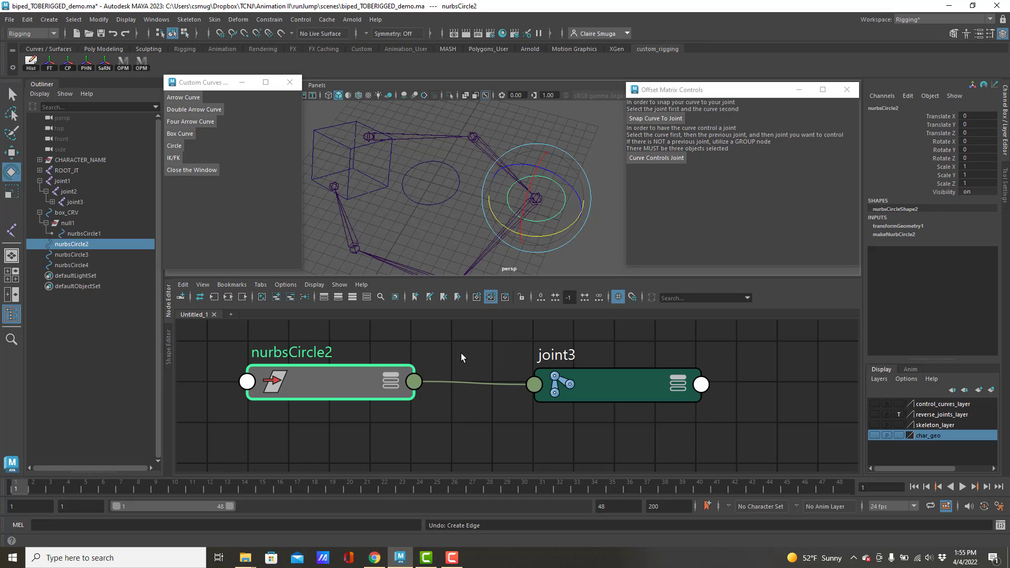
pyautogui.hotkey('ctrl', 'z')
pyautogui.hotkey('ctrl', 'z')
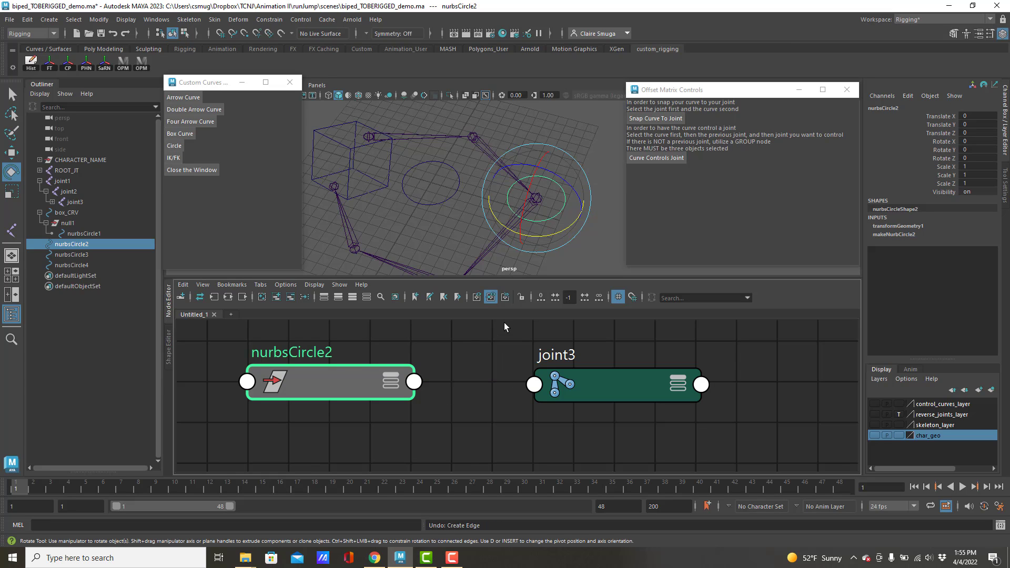
pyautogui.click(449, 225)
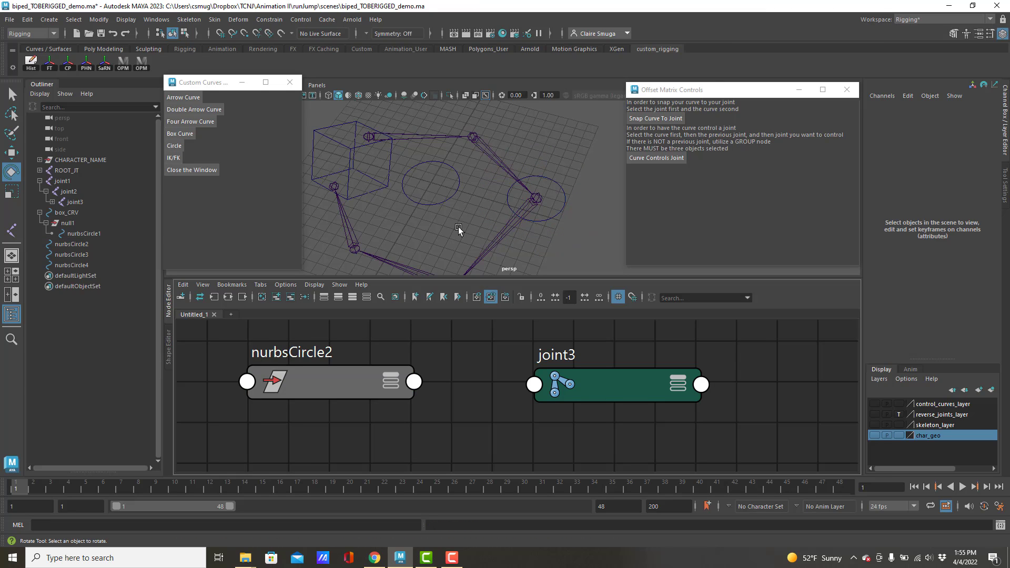
# Step: Float the Constrain commands in a separate window over the workspace and move the nurbsCircle2 node farther from joint3
pyautogui.click(267, 21)
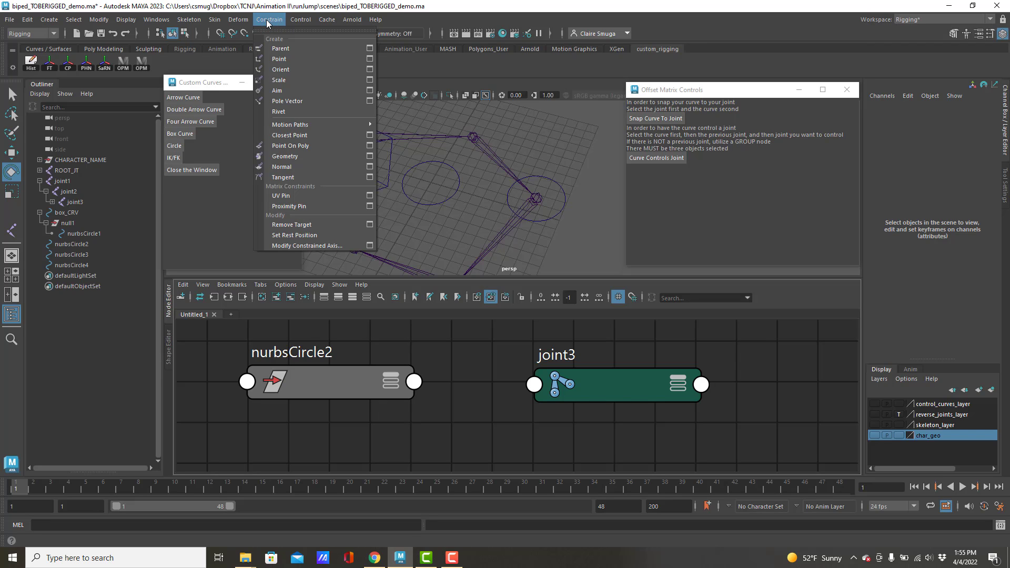
pyautogui.click(274, 32)
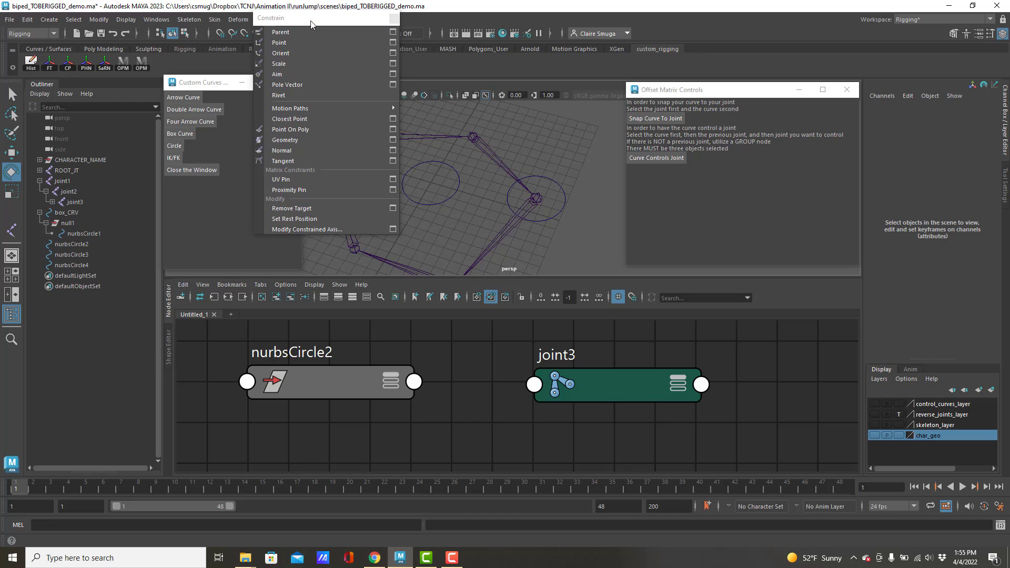
pyautogui.moveTo(311, 25); pyautogui.dragTo(742, 163)
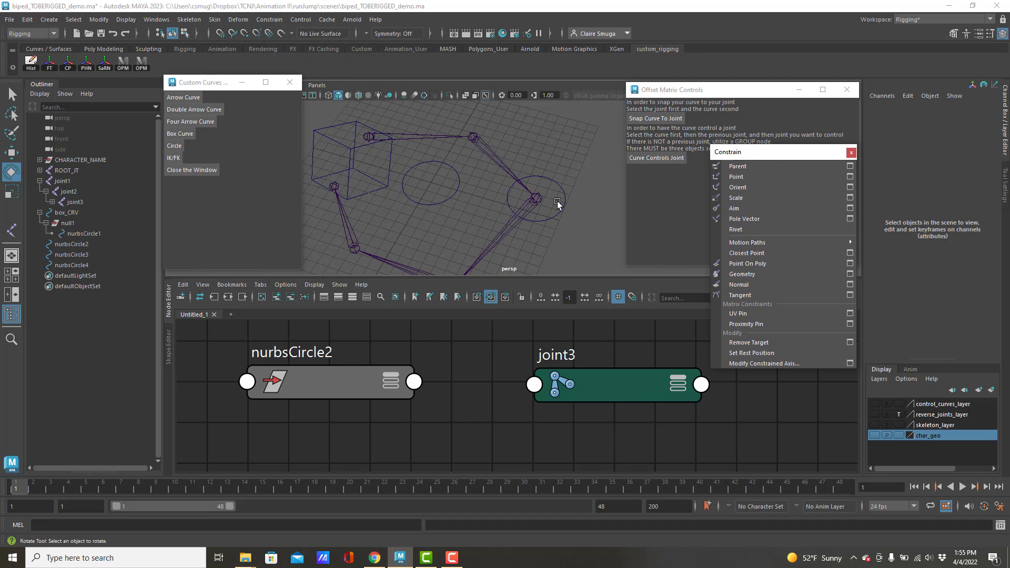
pyautogui.moveTo(320, 372); pyautogui.dragTo(295, 367)
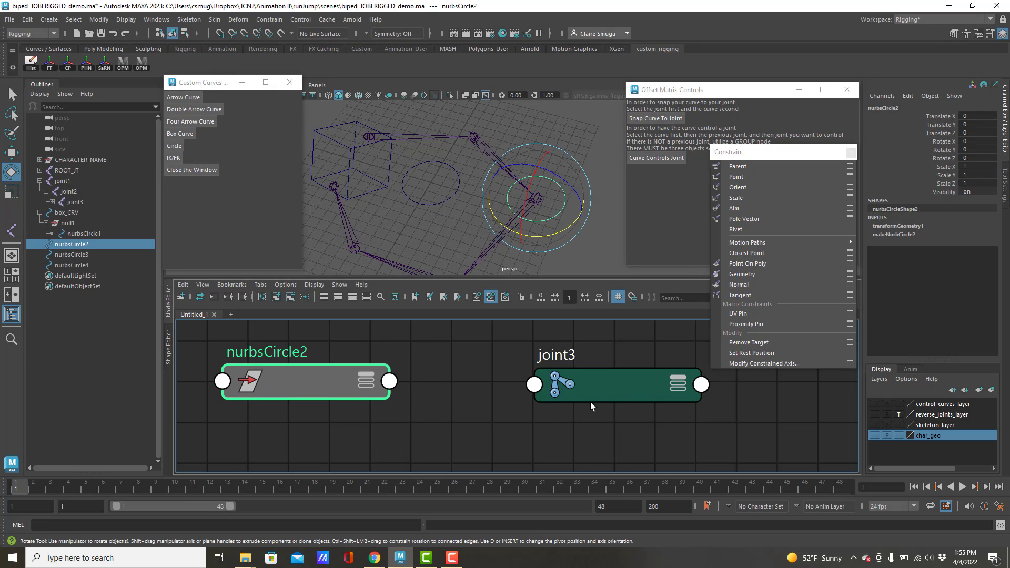
# Step: Parent-constrain joint3 to nurbsCircle2 with Maintain offset on and all translate and rotate axes constrained
pyautogui.click(605, 387)
pyautogui.moveTo(604, 386); pyautogui.dragTo(597, 378)
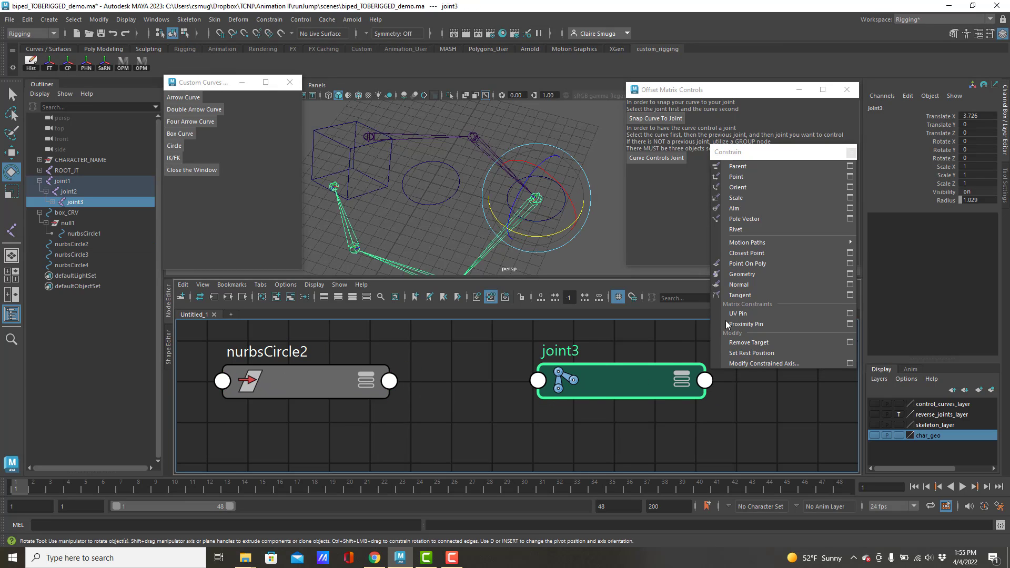
pyautogui.click(850, 167)
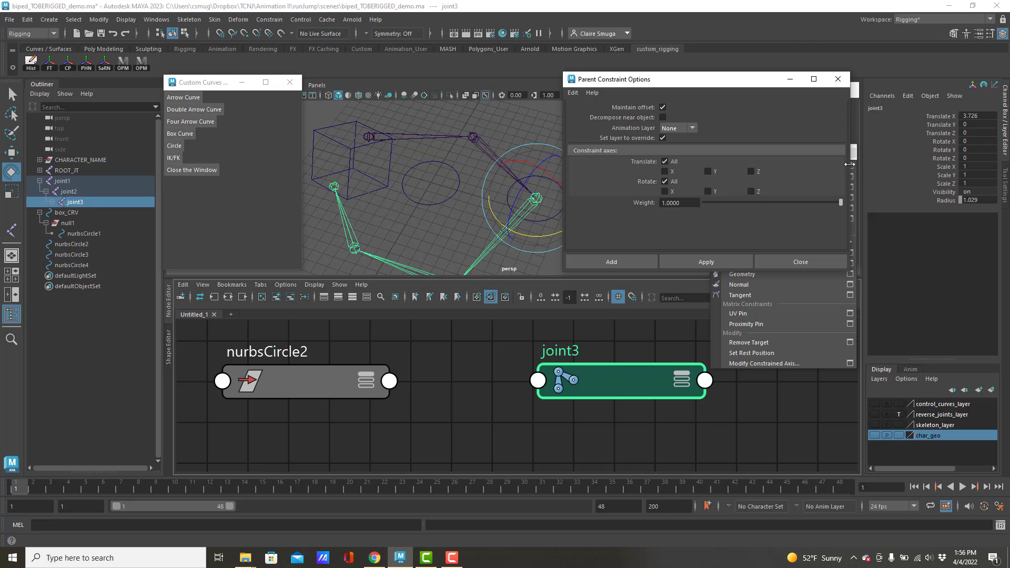
pyautogui.moveTo(719, 79); pyautogui.dragTo(757, 70)
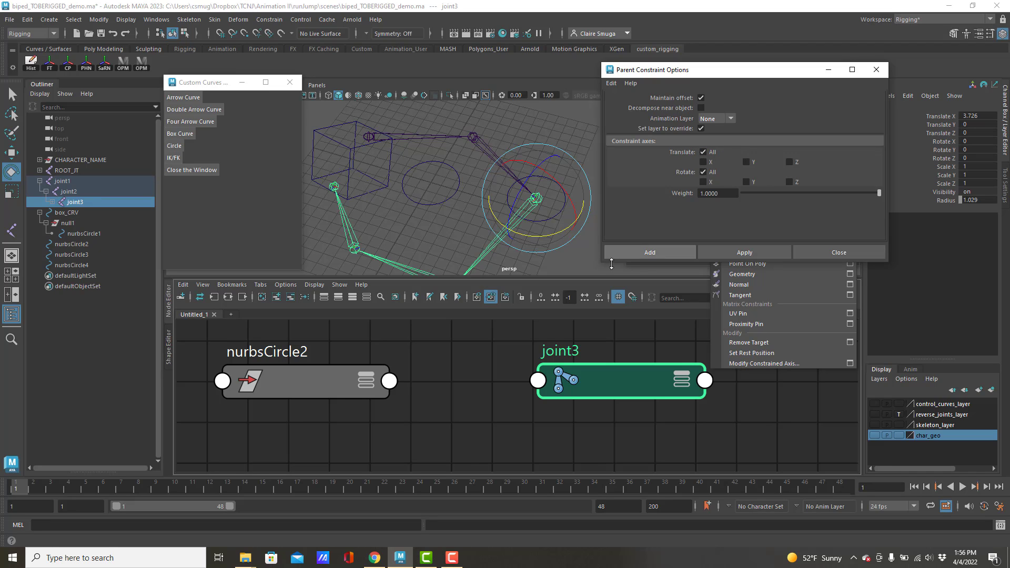
pyautogui.click(497, 208)
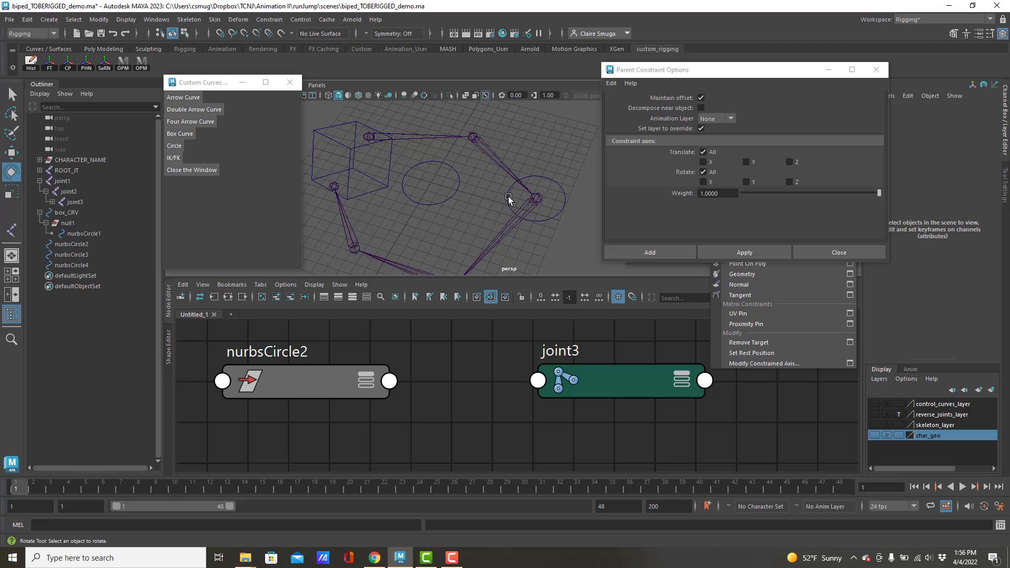
pyautogui.click(508, 198)
pyautogui.press('q')
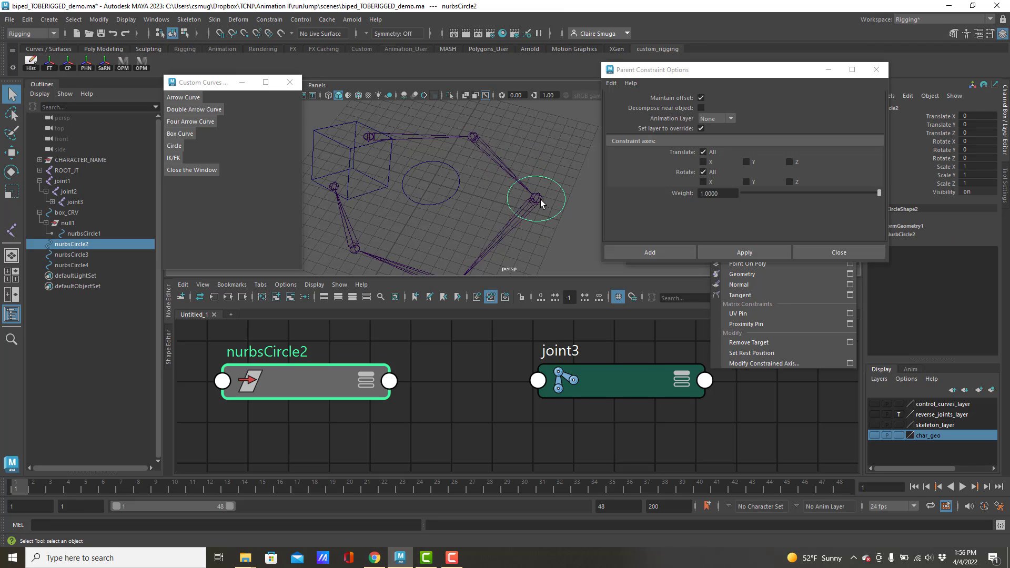
pyautogui.keyDown('shift'); pyautogui.click(540, 200); pyautogui.keyUp('shift')
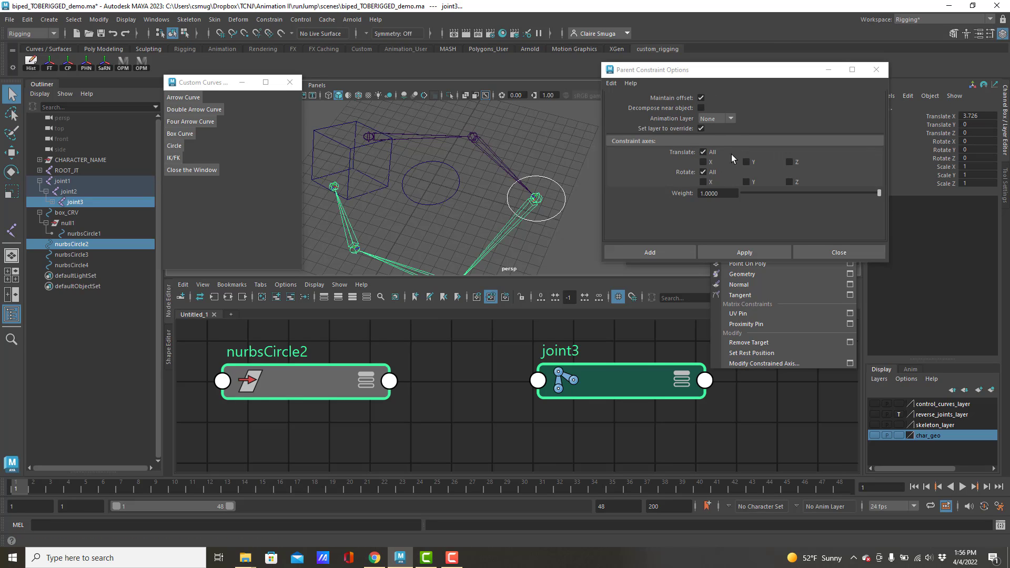
pyautogui.click(744, 252)
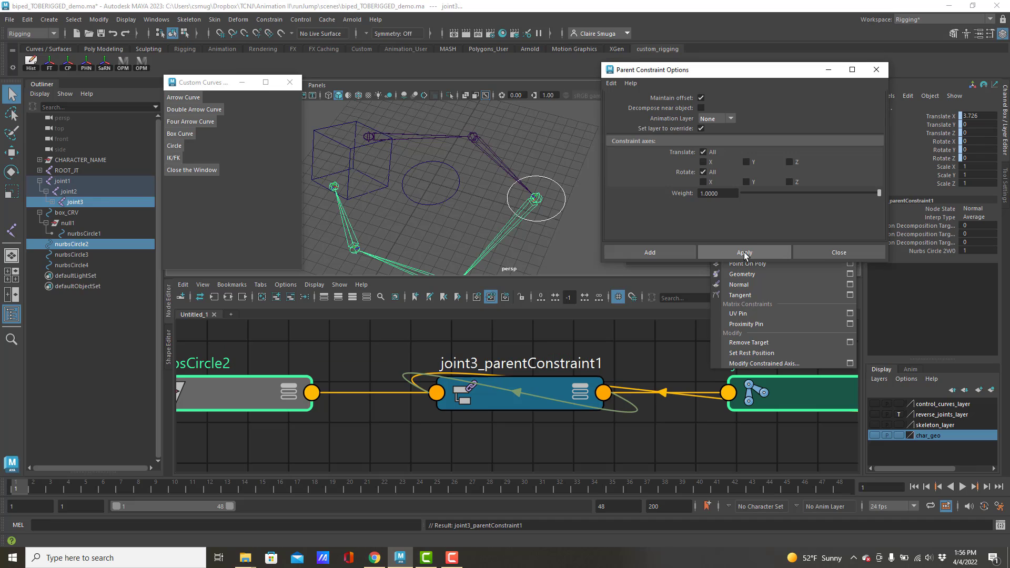
# Step: Spread out the parent constraint and joint3 nodes in the node graph so their connections to nurbsCircle2 are readable
pyautogui.keyDown('alt'); pyautogui.moveTo(618, 358); pyautogui.dragTo(521, 358, button='right'); pyautogui.keyUp('alt')
pyautogui.keyDown('alt'); pyautogui.moveTo(587, 372); pyautogui.dragTo(491, 381, button='middle'); pyautogui.keyUp('alt')
pyautogui.click(489, 368)
pyautogui.moveTo(489, 371); pyautogui.dragTo(497, 318)
pyautogui.moveTo(619, 392); pyautogui.dragTo(666, 417)
pyautogui.moveTo(460, 339); pyautogui.dragTo(461, 377)
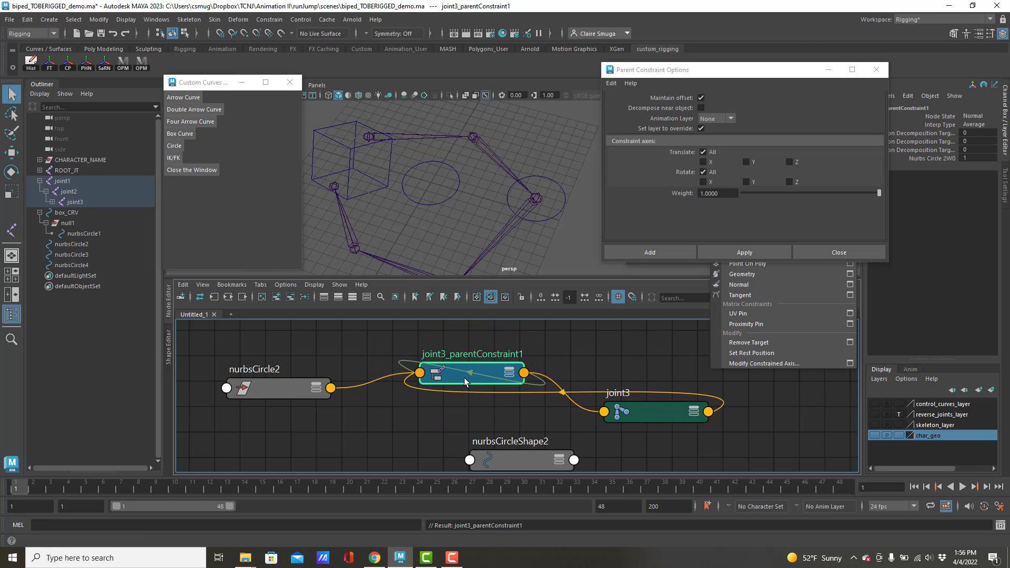
# Step: Test the parent constraint by rotating and moving nurbsCircle2, undoing each transformation
pyautogui.click(538, 196)
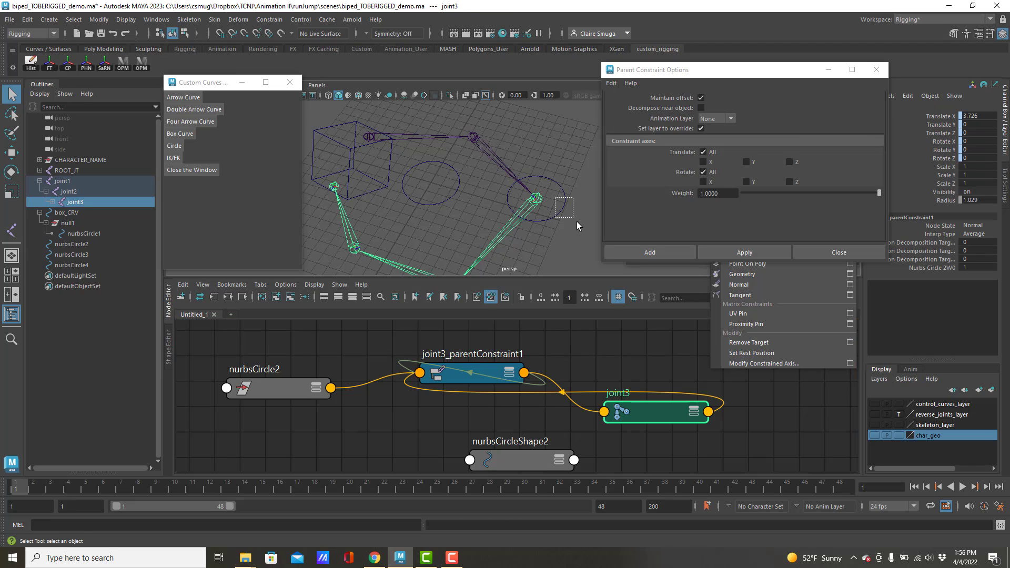
pyautogui.moveTo(576, 223); pyautogui.dragTo(547, 200)
pyautogui.press('e')
pyautogui.hotkey('ctrl', 'z')
pyautogui.press('w')
pyautogui.hotkey('ctrl', 'z')
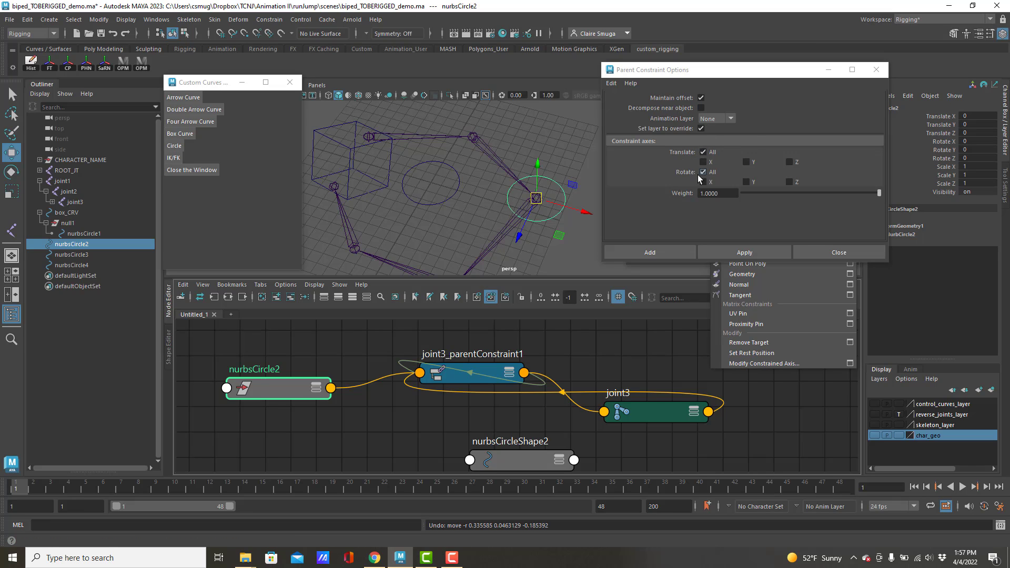
# Step: Turn on Maintain offset in the Point constraint options and place the options window clear of the viewport
pyautogui.moveTo(752, 76); pyautogui.dragTo(574, 82)
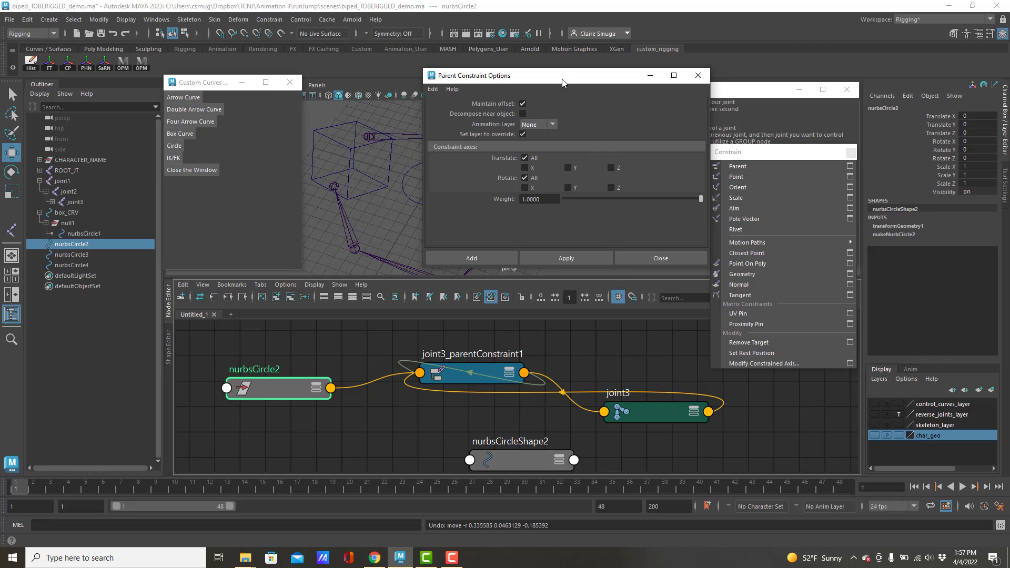
pyautogui.click(850, 178)
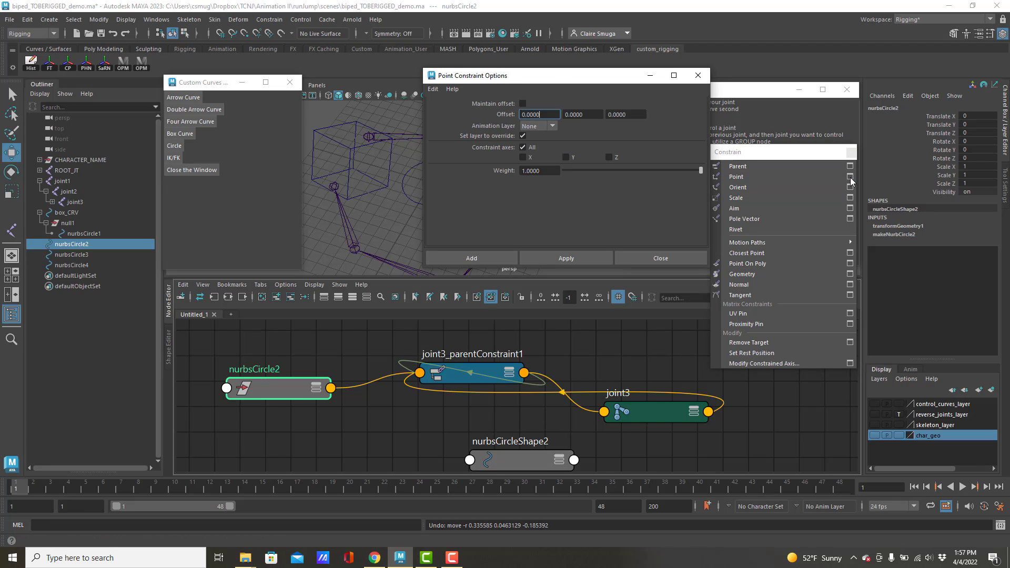
pyautogui.click(522, 103)
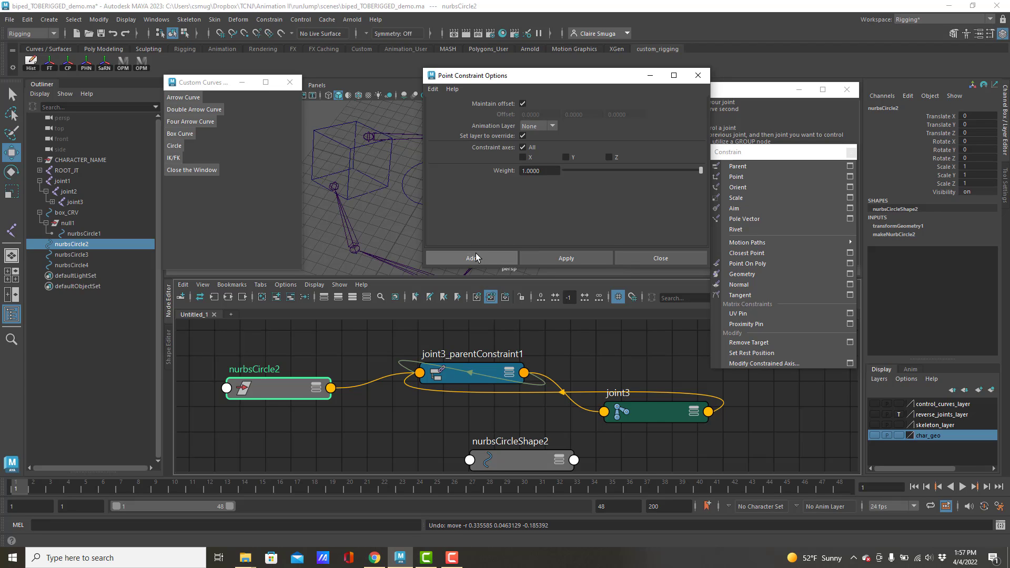
pyautogui.click(583, 251)
pyautogui.moveTo(577, 83); pyautogui.dragTo(717, 239)
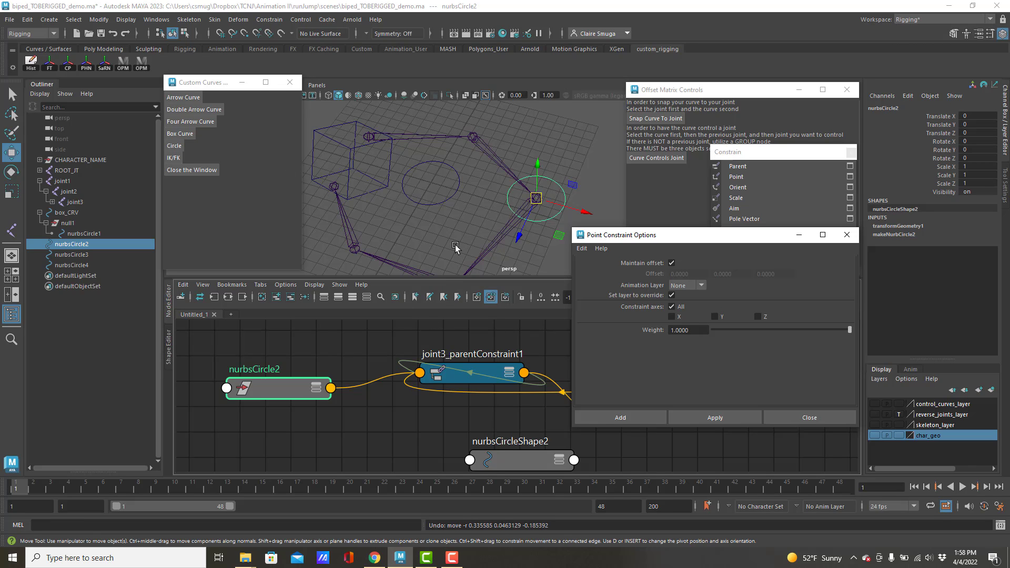
# Step: Delete the parent constraint nested under joint3 in the Outliner and undo the deletion
pyautogui.click(537, 192)
pyautogui.click(504, 226)
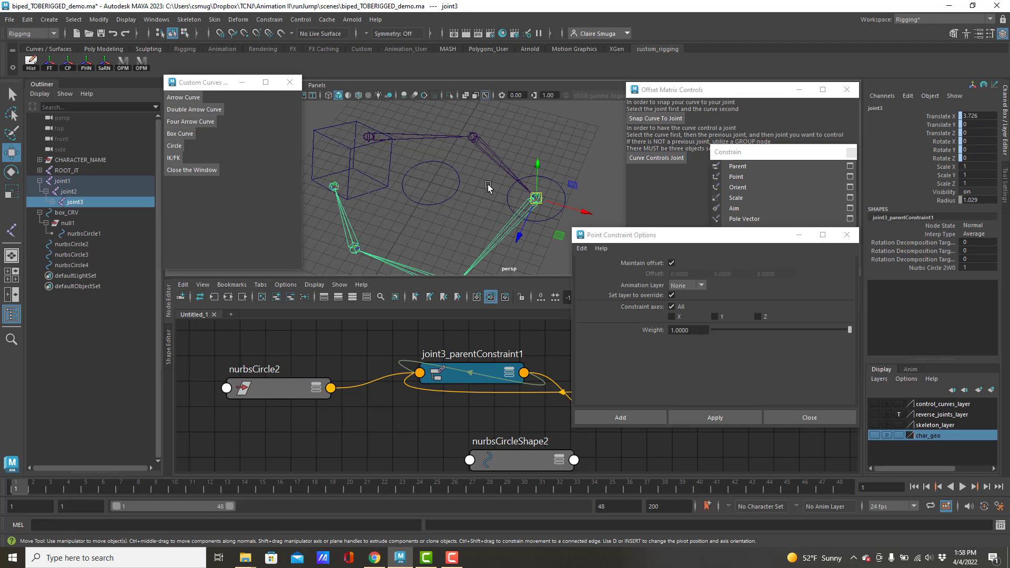
pyautogui.click(52, 202)
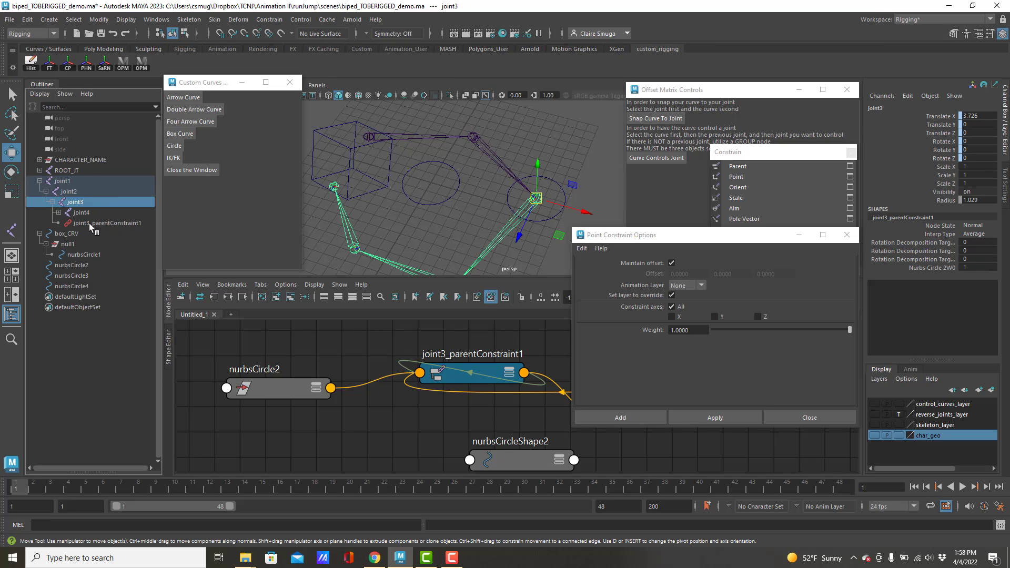
pyautogui.click(90, 223)
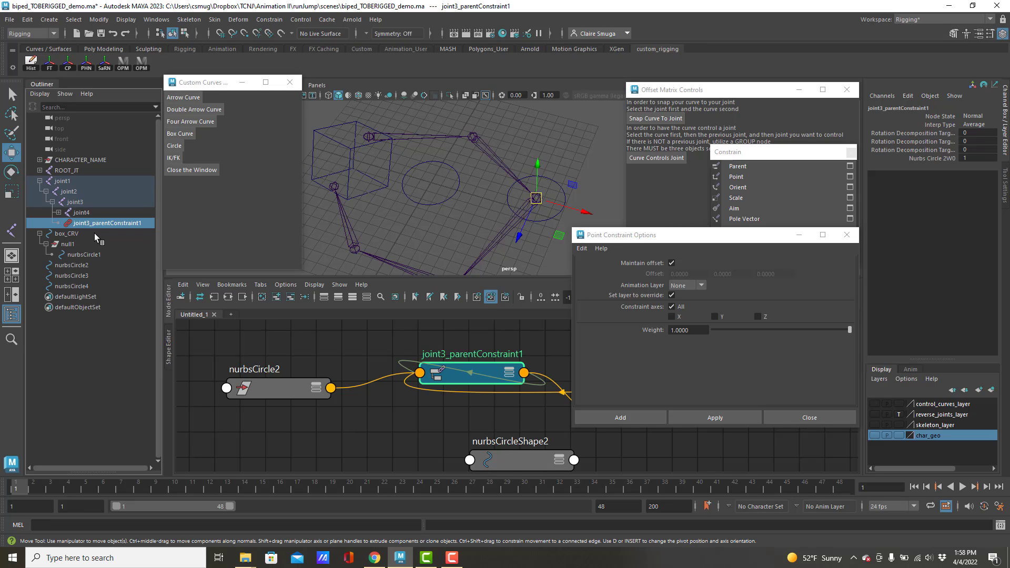
pyautogui.press('Delete')
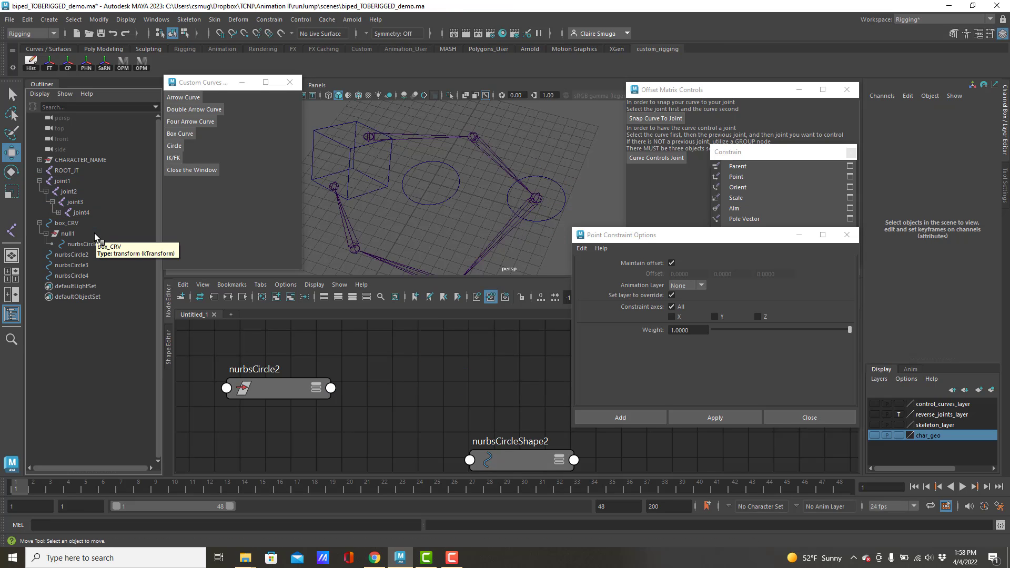
pyautogui.hotkey('ctrl', 'z')
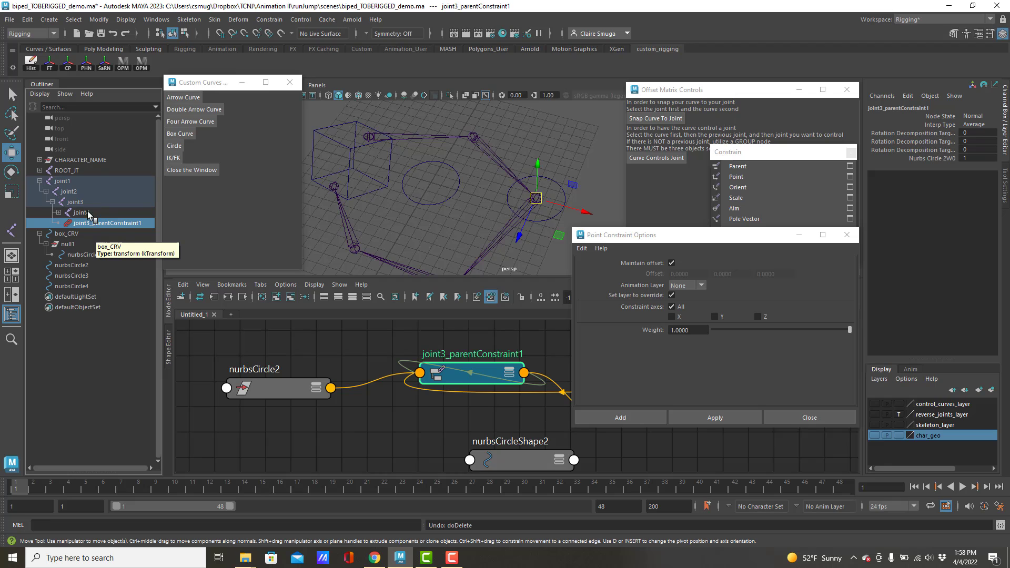
# Step: Delete joint3's parent constraint node from the node graph
pyautogui.click(480, 371)
pyautogui.click(480, 371)
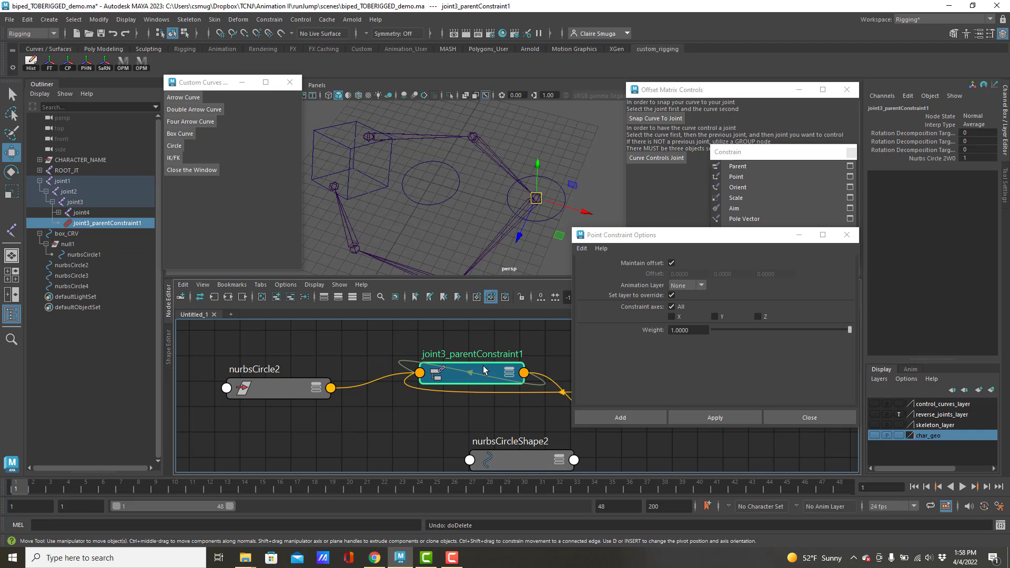
pyautogui.moveTo(508, 381); pyautogui.dragTo(487, 356)
pyautogui.press('Delete')
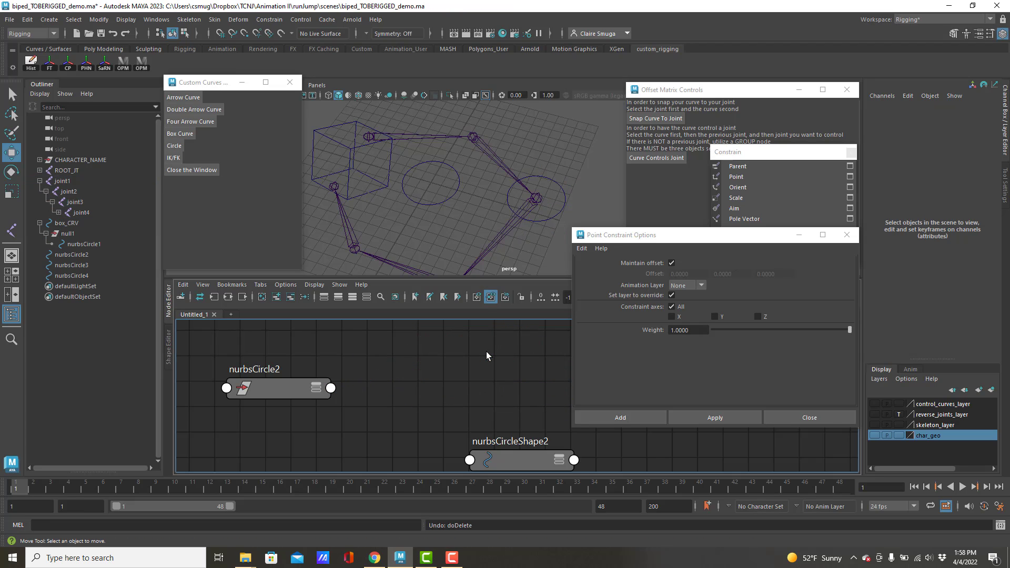